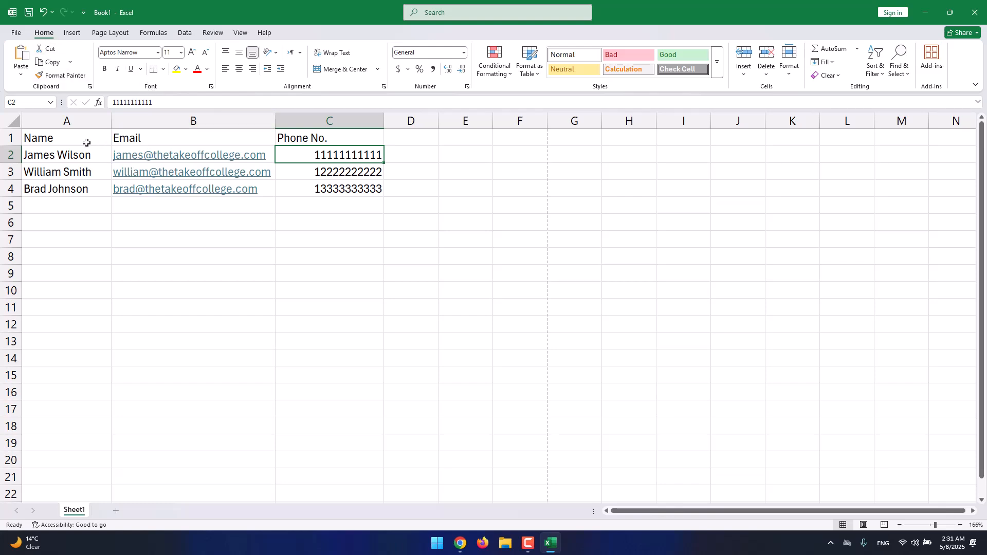
pyautogui.click(54, 152)
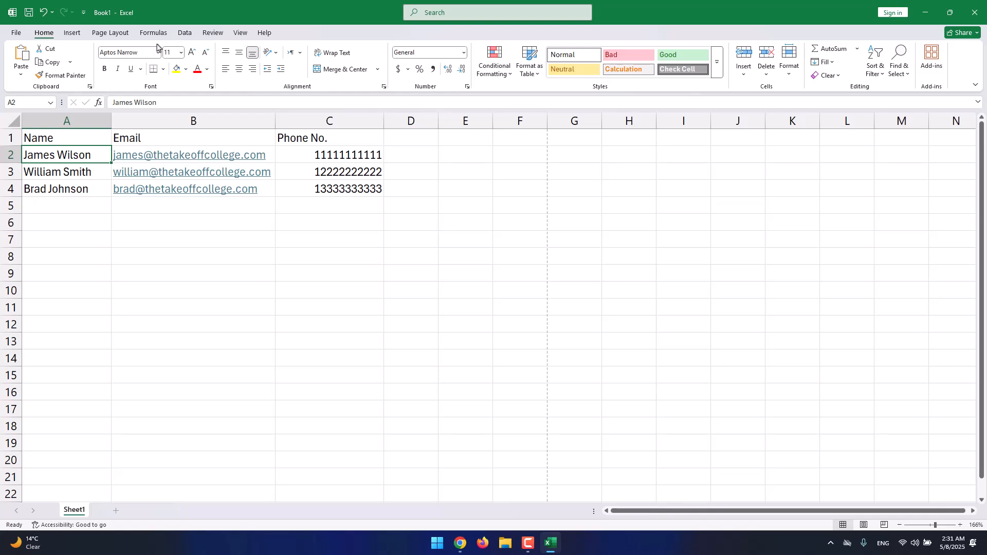
pyautogui.doubleClick(319, 143)
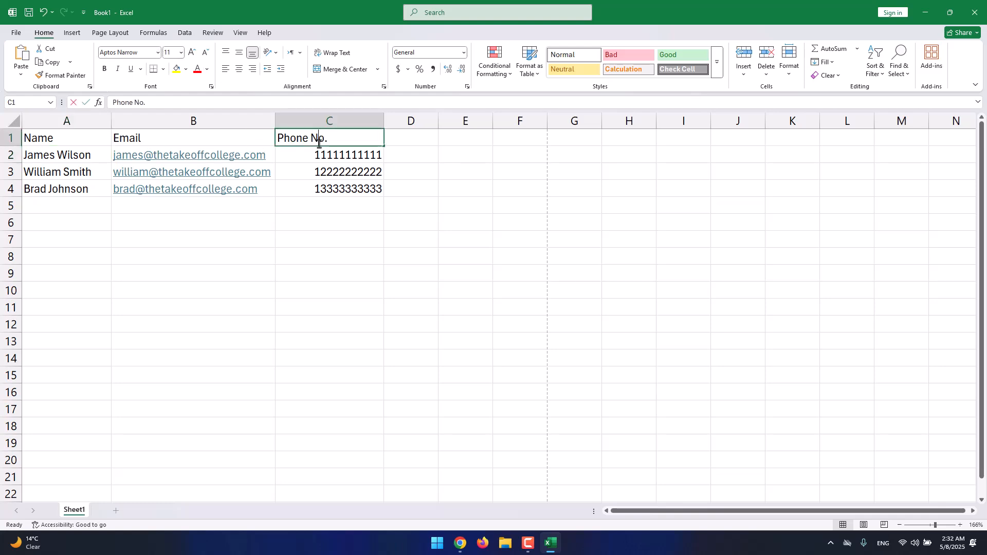
pyautogui.moveTo(329, 138); pyautogui.dragTo(303, 138)
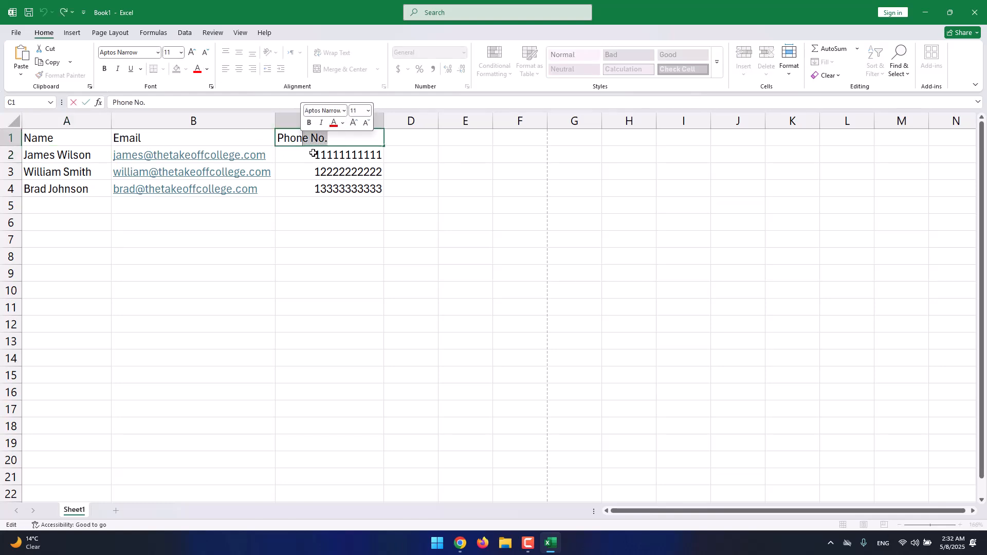
pyautogui.doubleClick(318, 138)
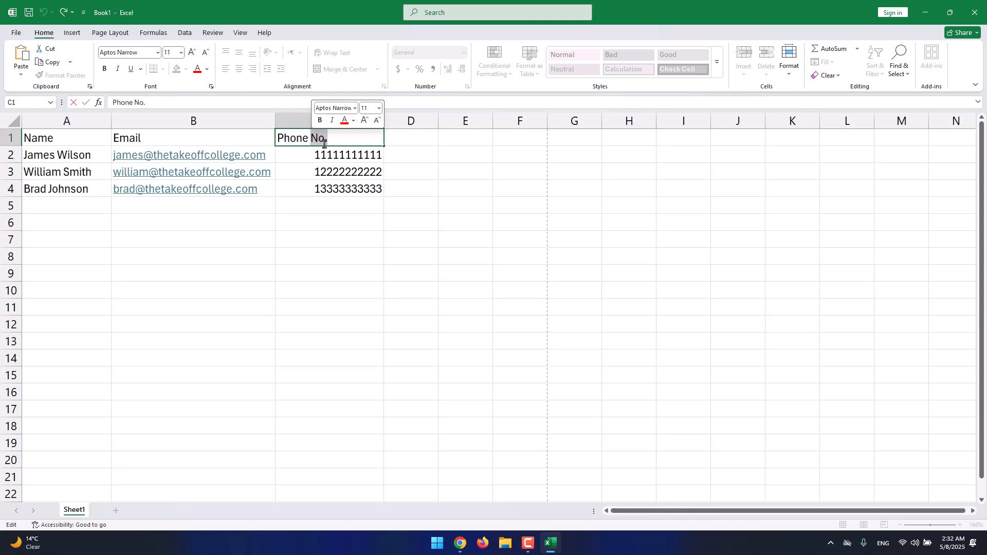
pyautogui.press('Return')
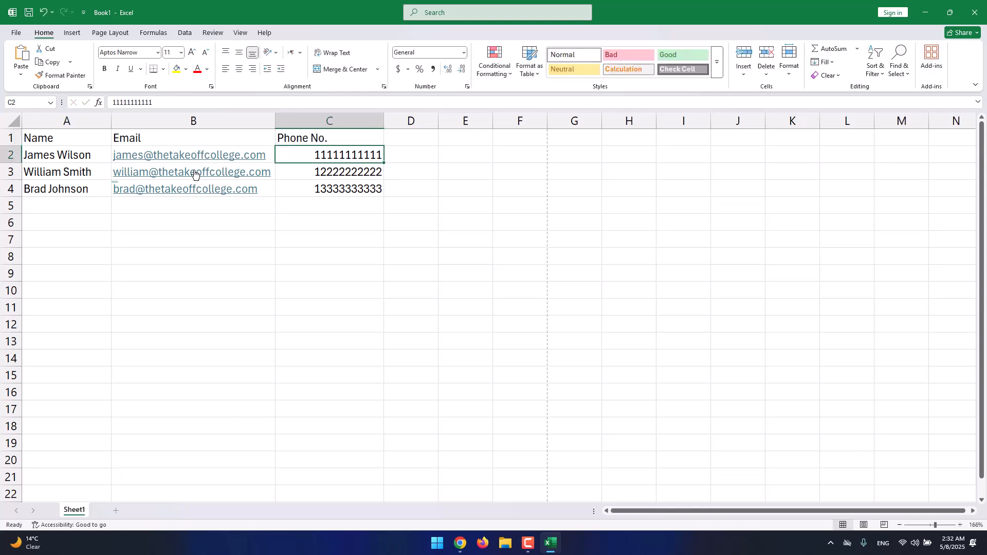
pyautogui.click(152, 137)
pyautogui.moveTo(311, 138); pyautogui.dragTo(196, 206)
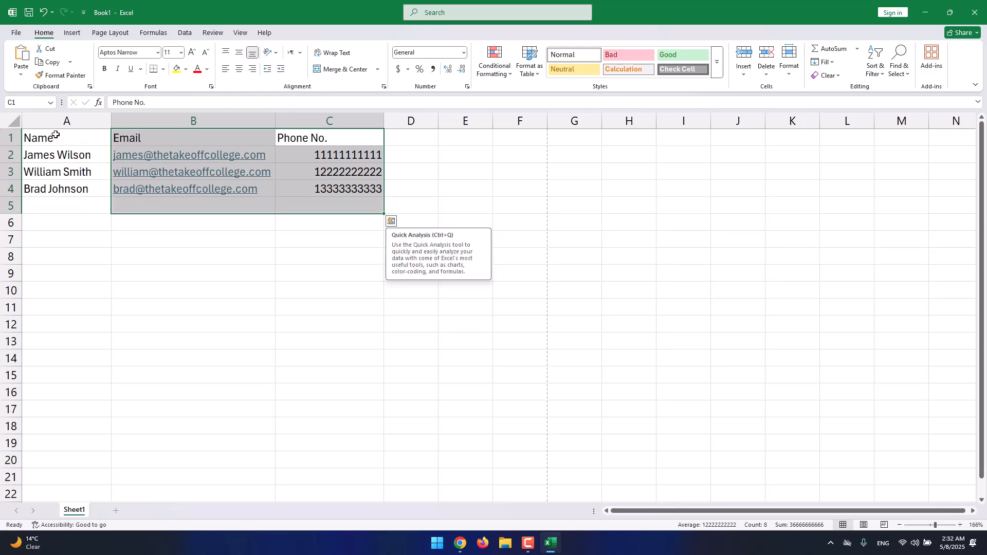
pyautogui.moveTo(53, 137); pyautogui.dragTo(334, 191)
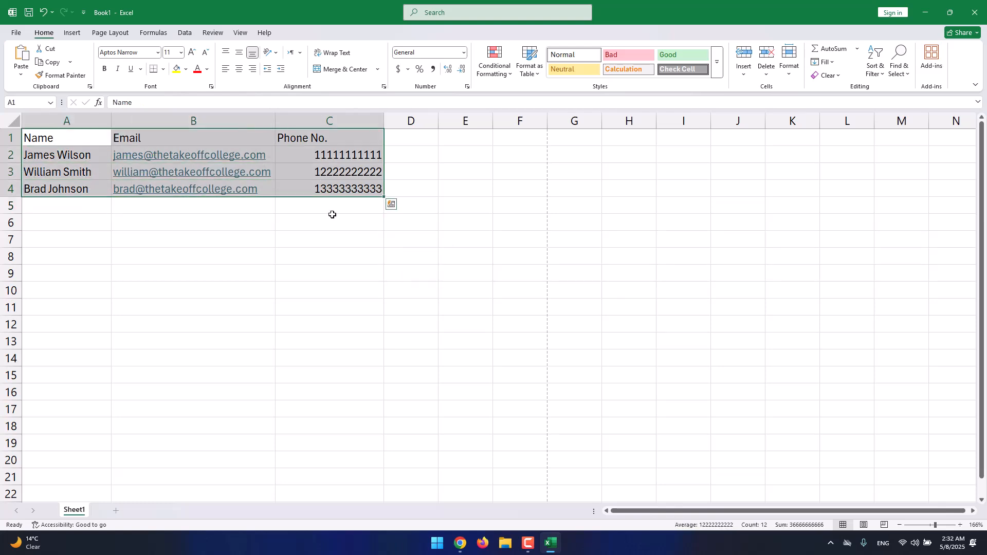
pyautogui.click(348, 166)
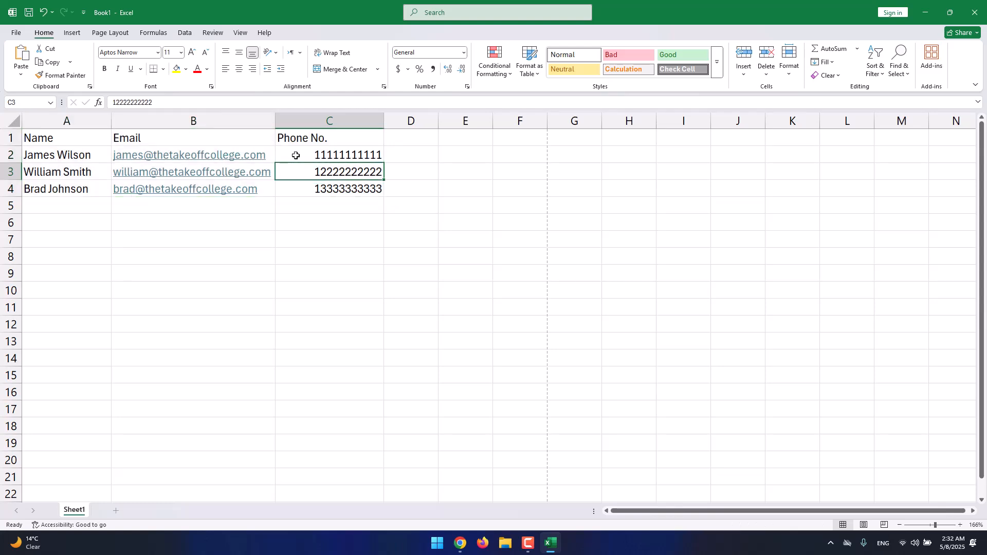
pyautogui.click(68, 137)
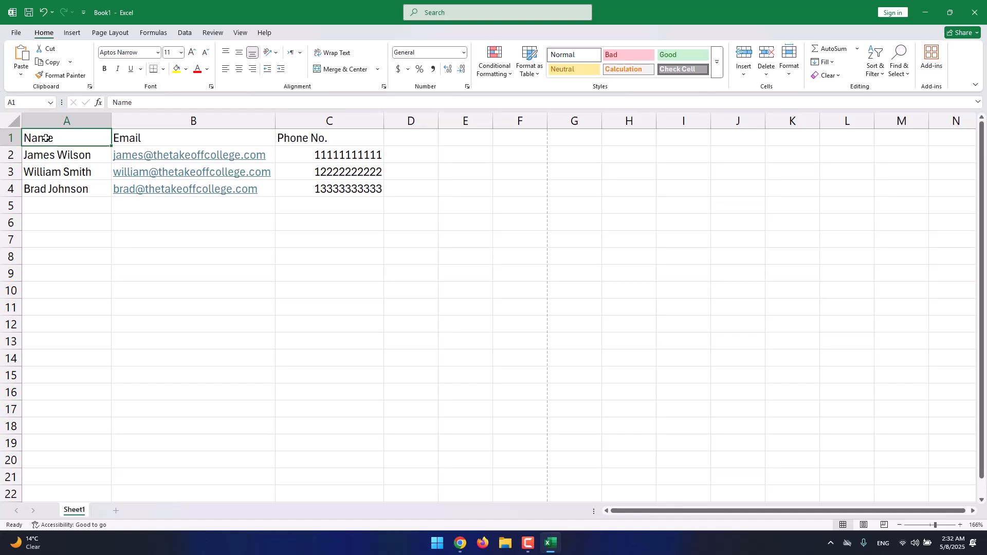
pyautogui.click(157, 53)
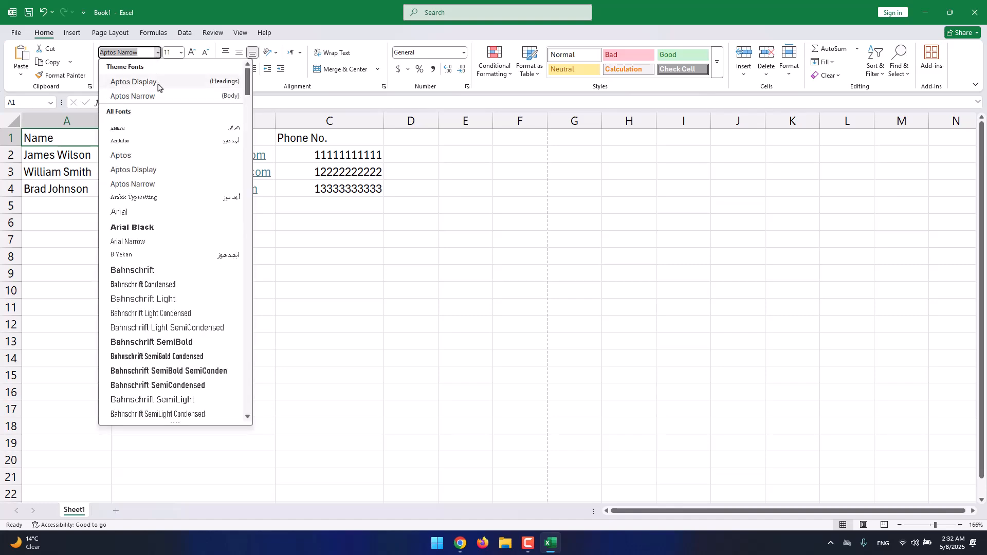
pyautogui.scroll(-6, 198, 303)
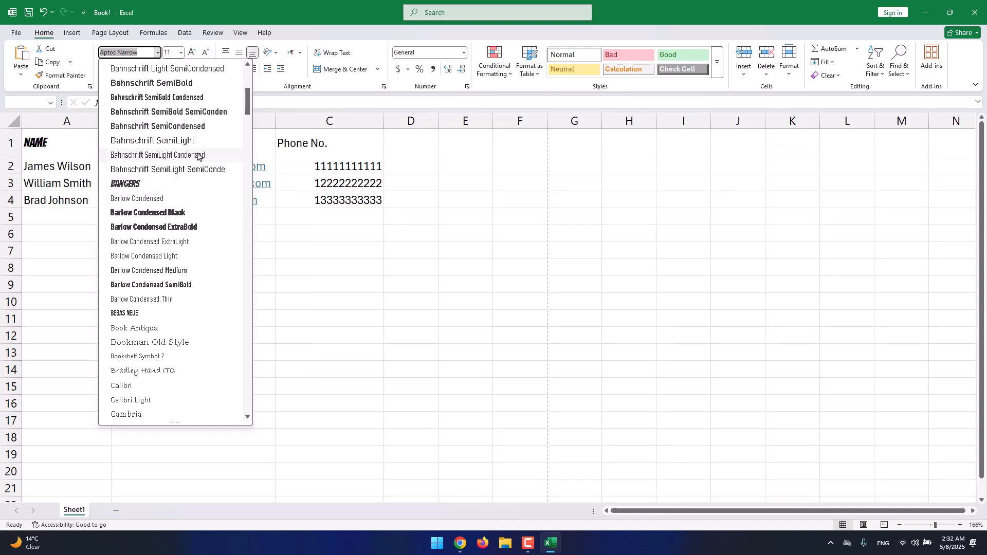
pyautogui.scroll(-4, 194, 309)
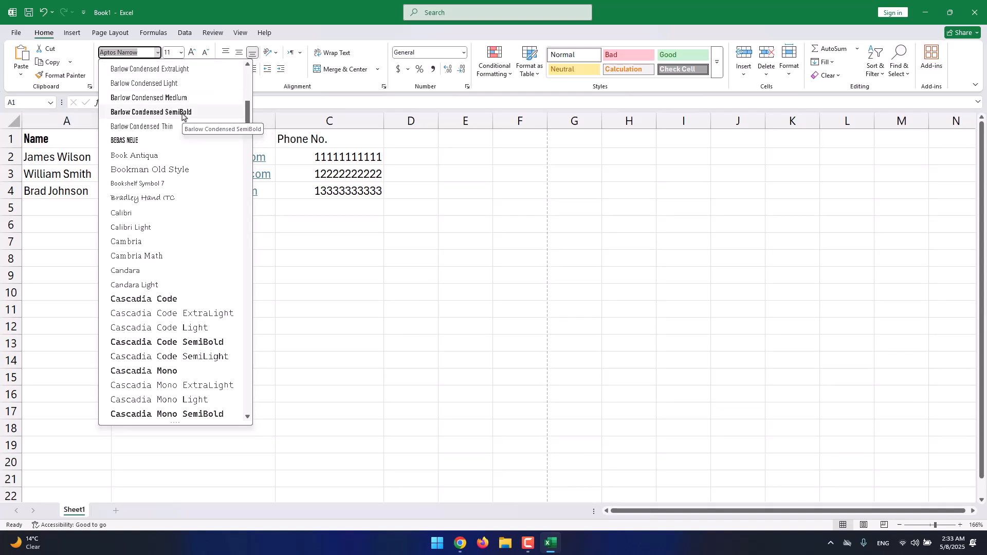
pyautogui.press('Escape')
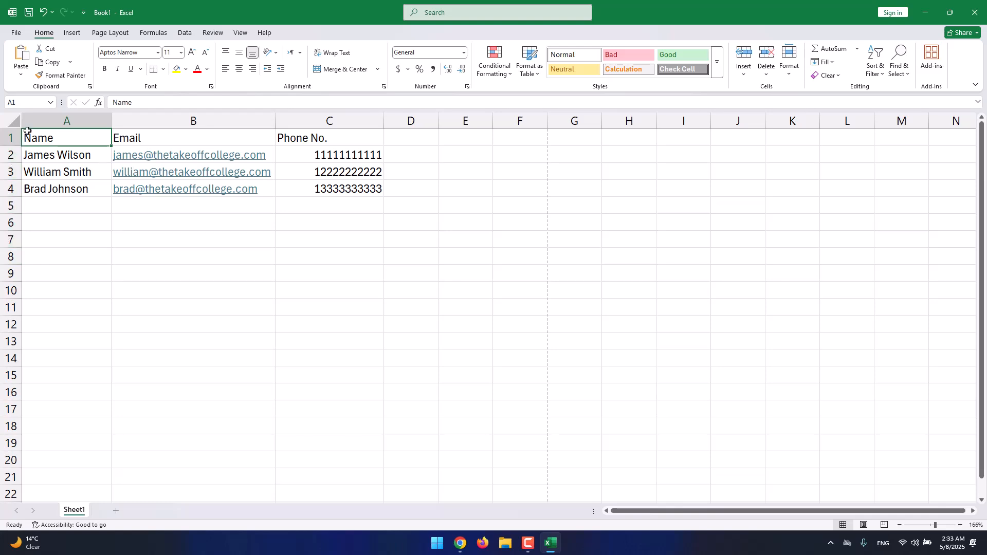
pyautogui.click(94, 120)
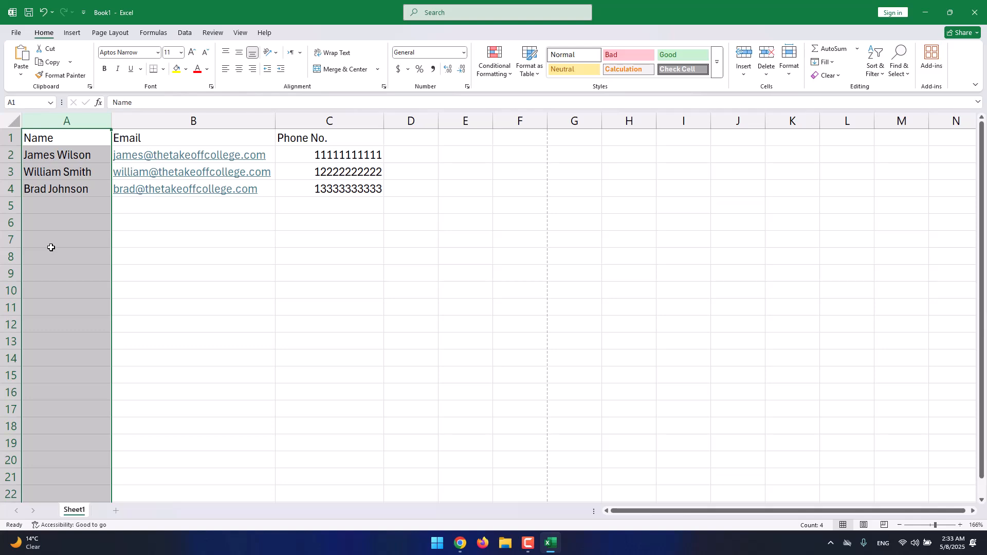
# Set the font of the entire header row 1 to Barlow Condensed Black
pyautogui.click(12, 138)
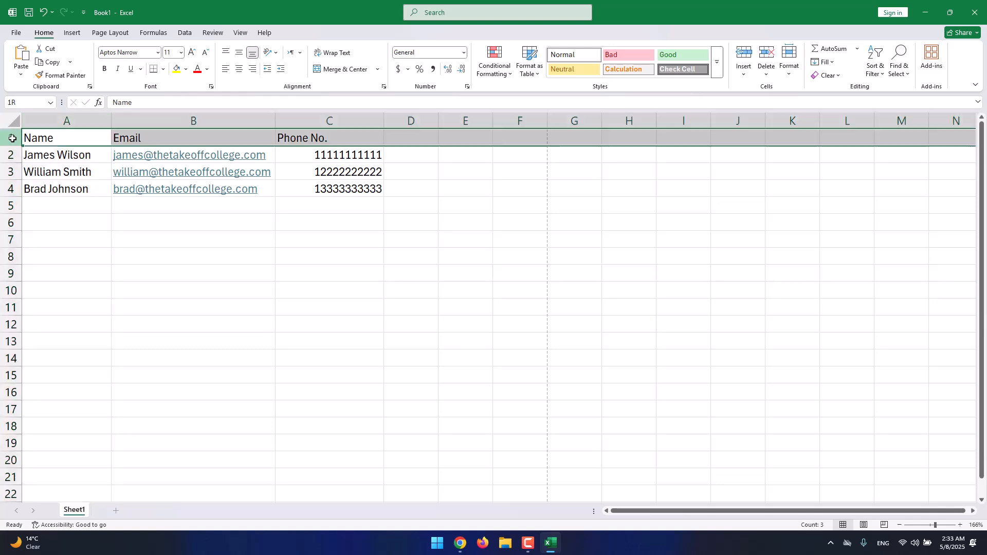
pyautogui.click(157, 53)
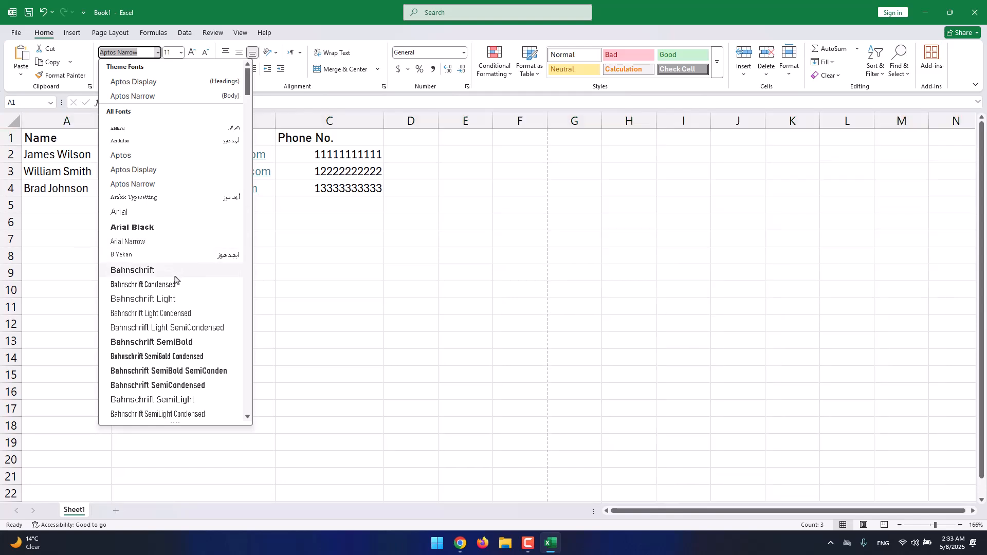
pyautogui.scroll(-2, 176, 280)
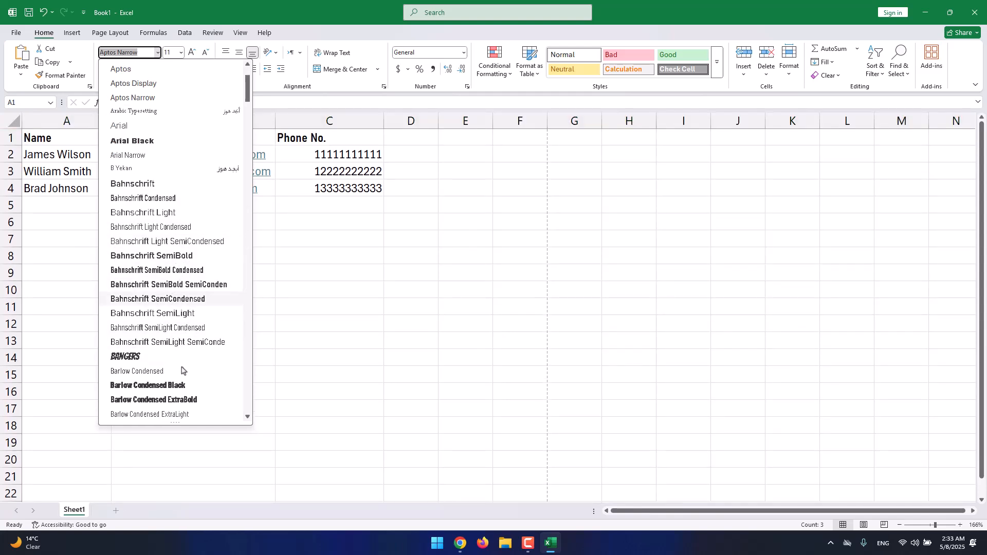
pyautogui.click(182, 387)
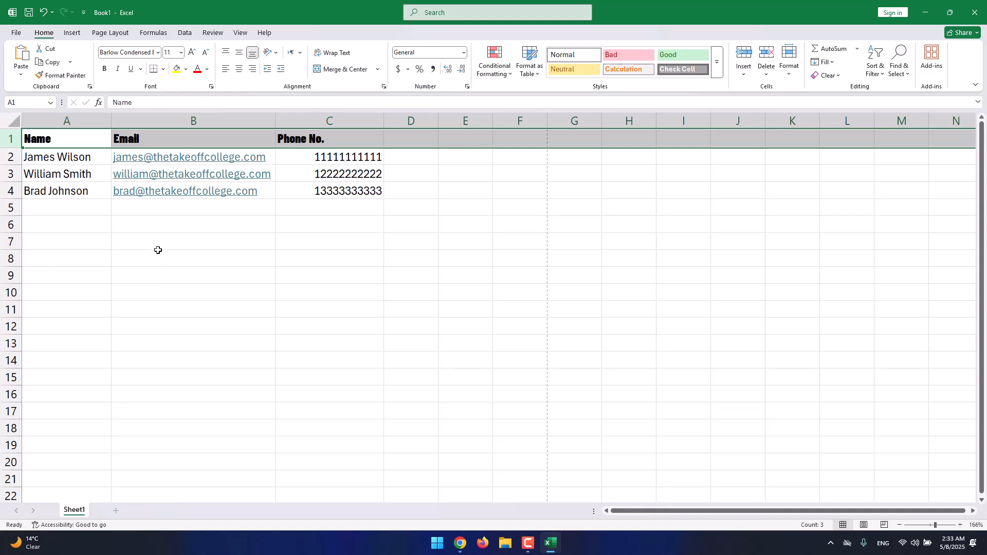
# Try font size 12 on the header row, followed by a custom size of 120
pyautogui.click(181, 53)
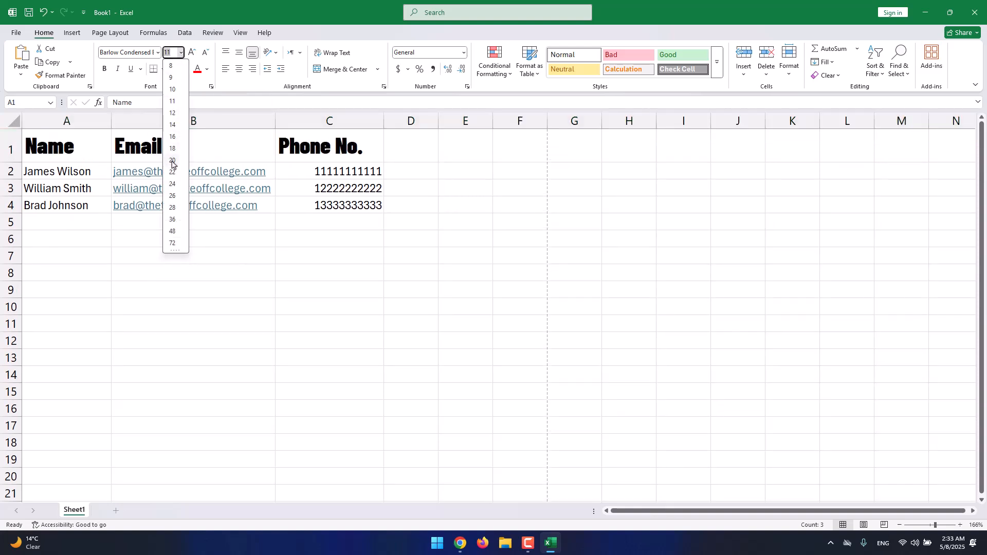
pyautogui.click(172, 117)
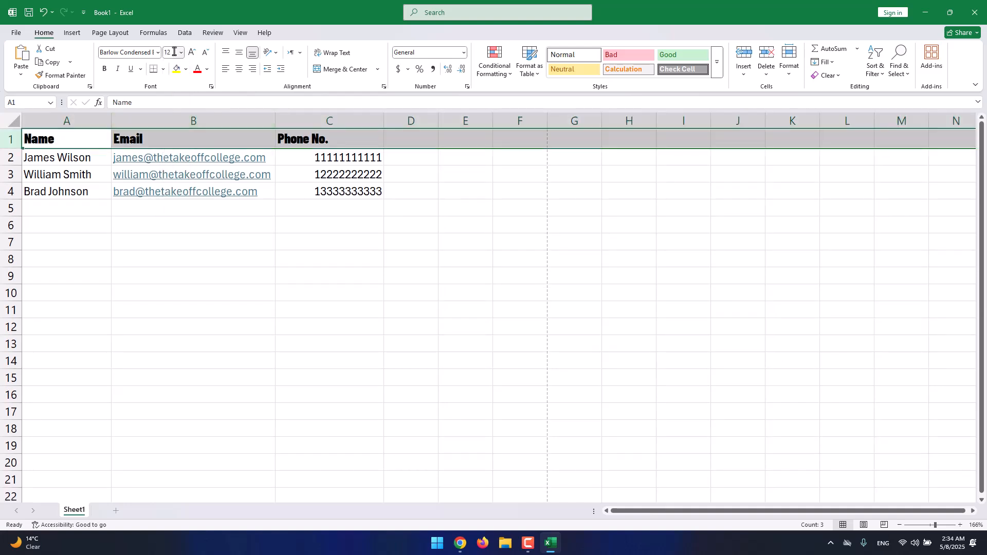
pyautogui.click(181, 53)
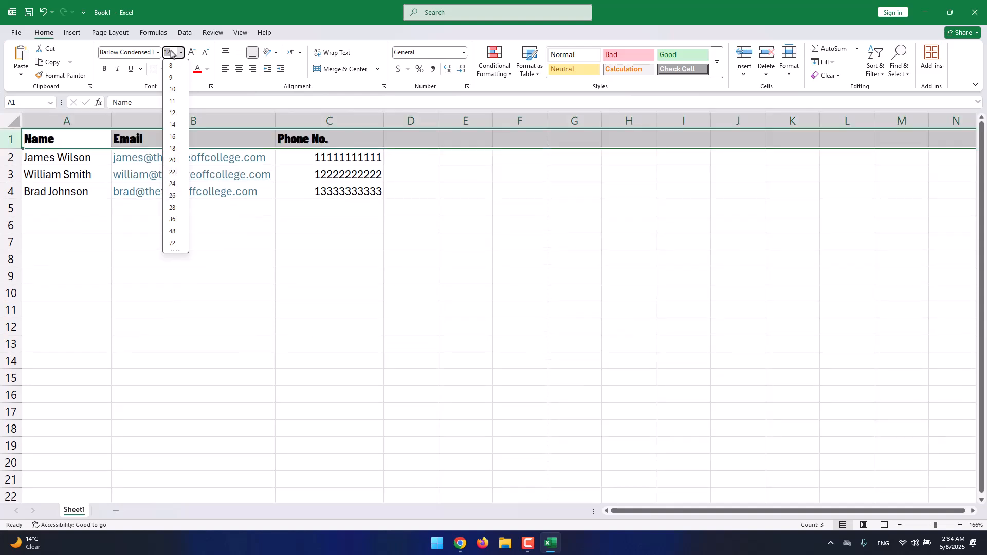
pyautogui.write('120')
pyautogui.press('Return')
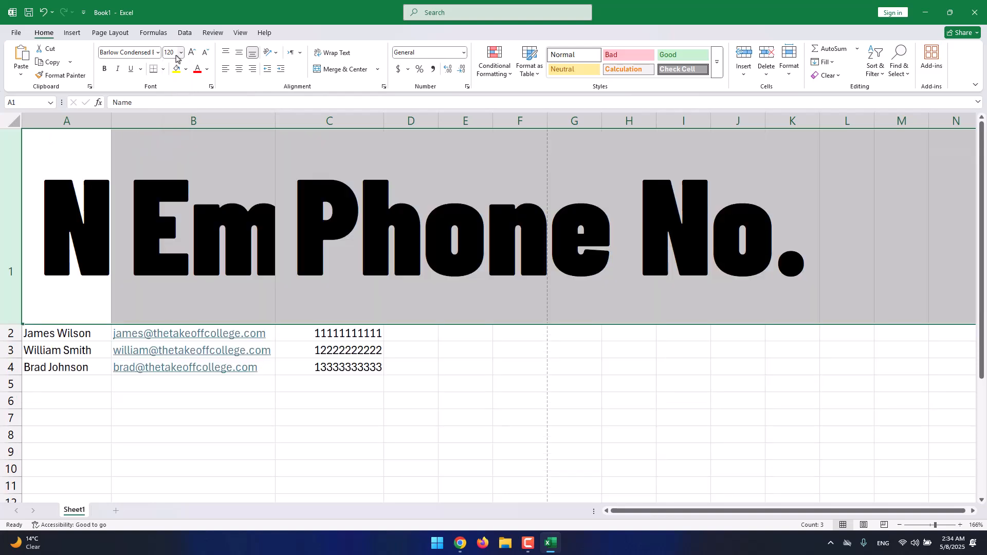
# Set the header row's font size to 16 and increase it in increments up to 22
pyautogui.click(181, 53)
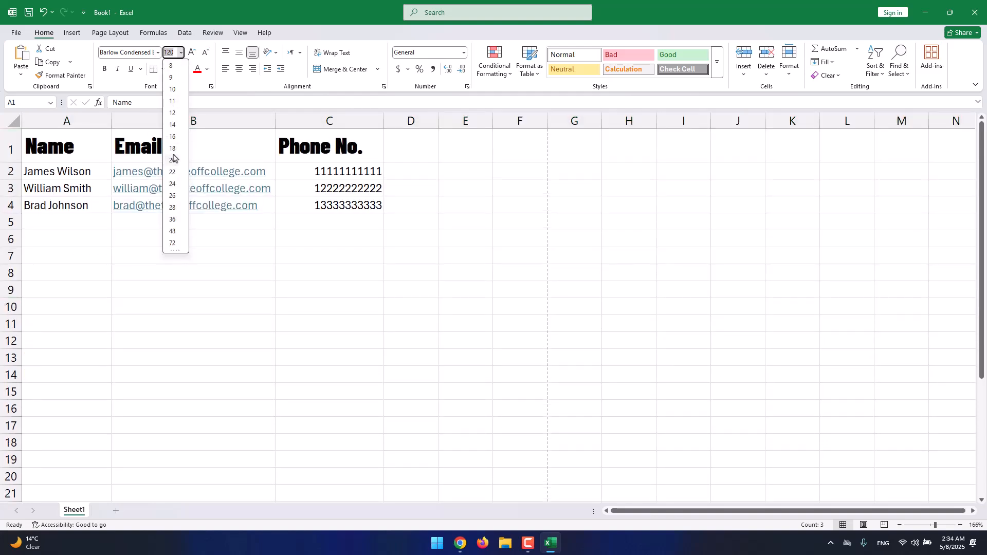
pyautogui.click(173, 147)
pyautogui.hotkey('shift', 'space')
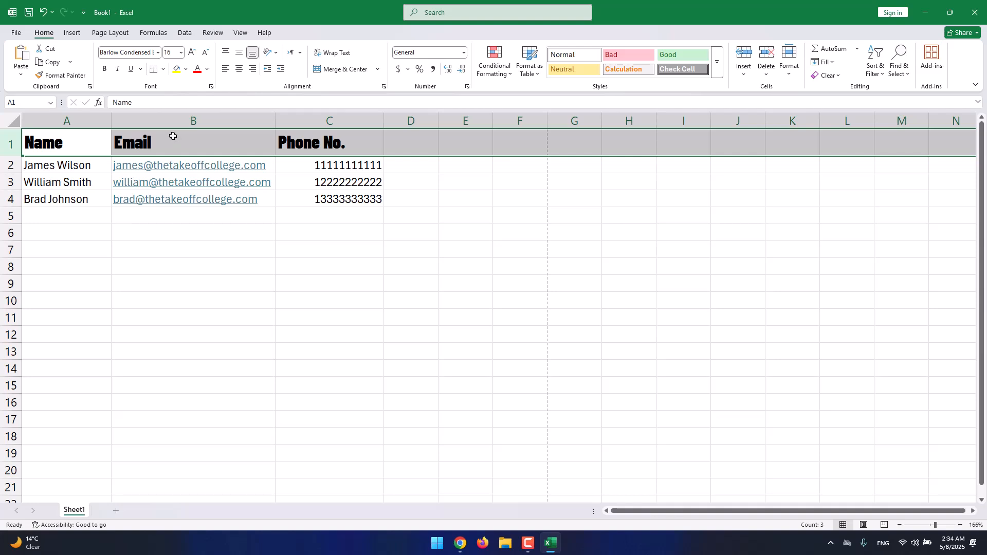
pyautogui.click(192, 56)
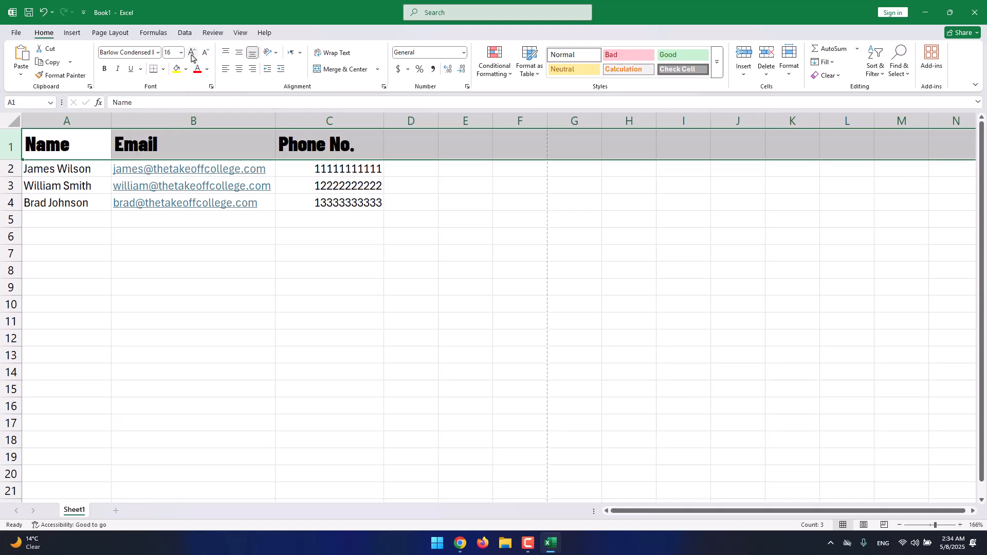
pyautogui.click(191, 56)
pyautogui.click(192, 56)
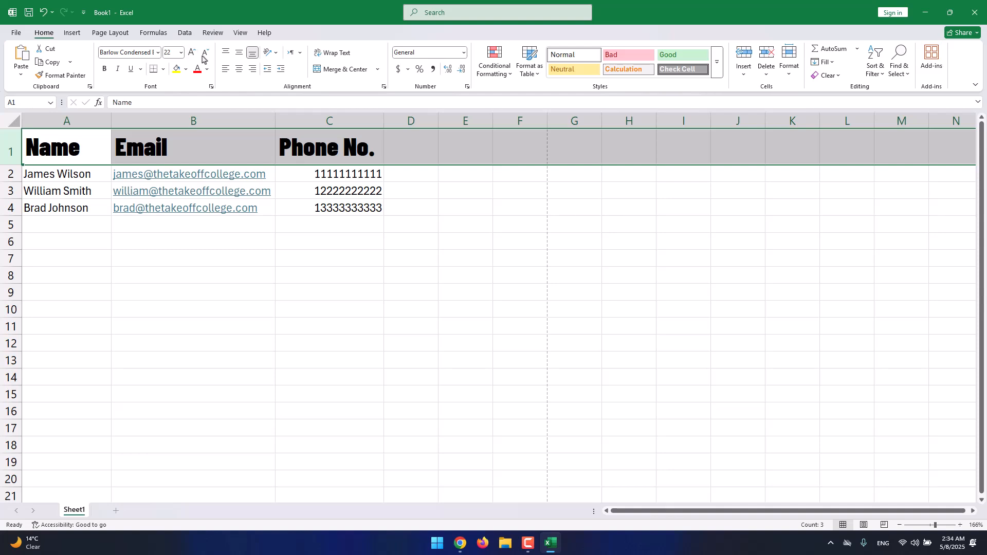
# Decrease the header row's font size in increments down to 14
pyautogui.click(204, 56)
pyautogui.click(205, 56)
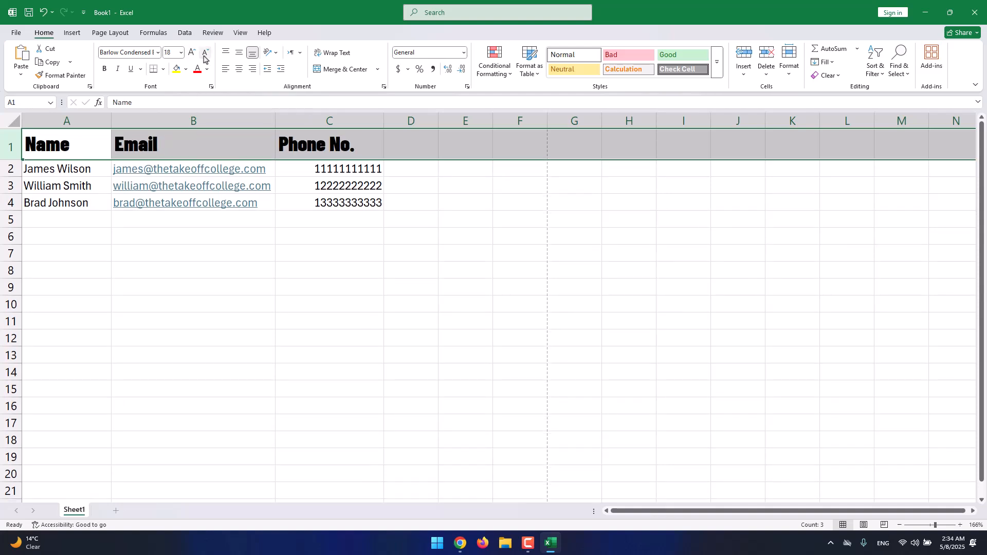
pyautogui.click(204, 55)
pyautogui.click(204, 56)
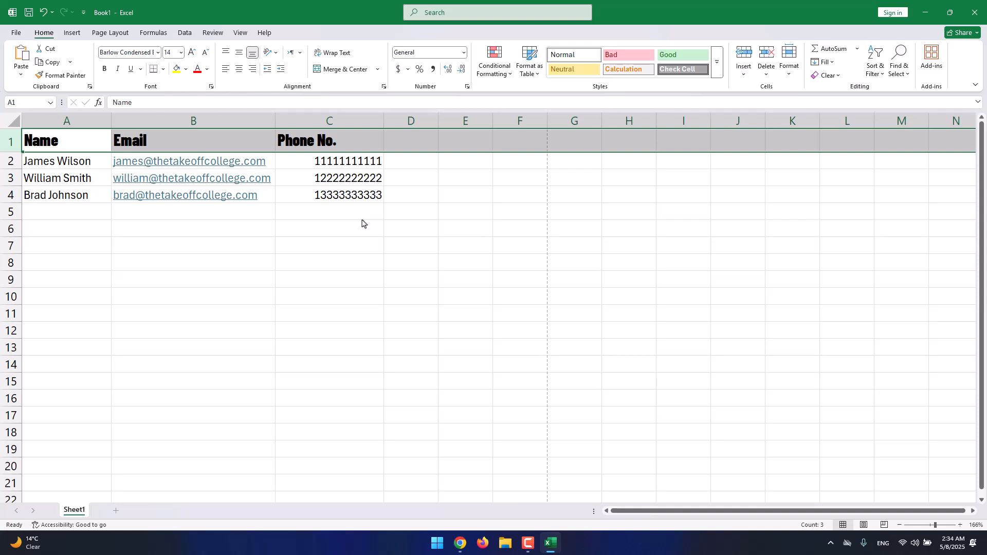
# Make the name in cell A4 bold and italic, and underline the name in cell A3
pyautogui.click(86, 196)
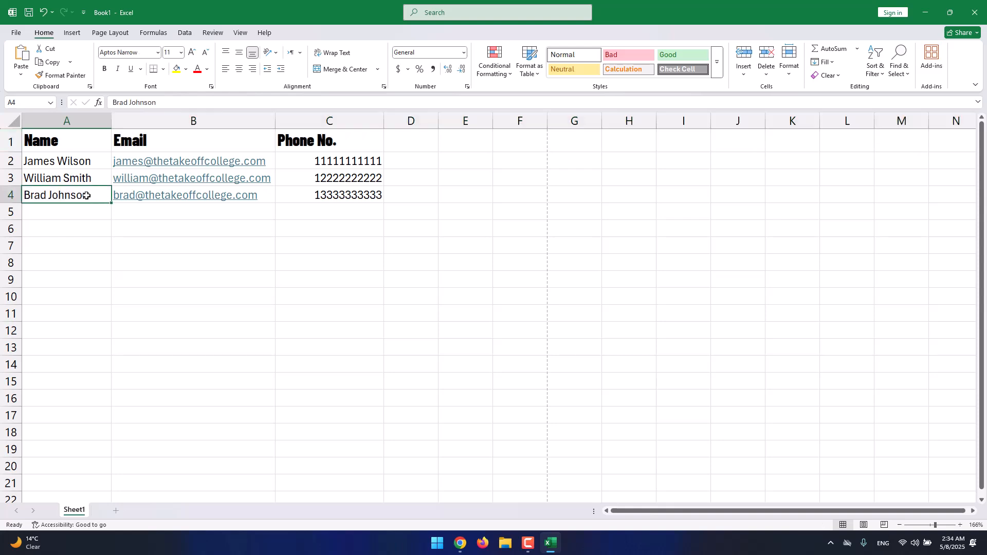
pyautogui.click(106, 69)
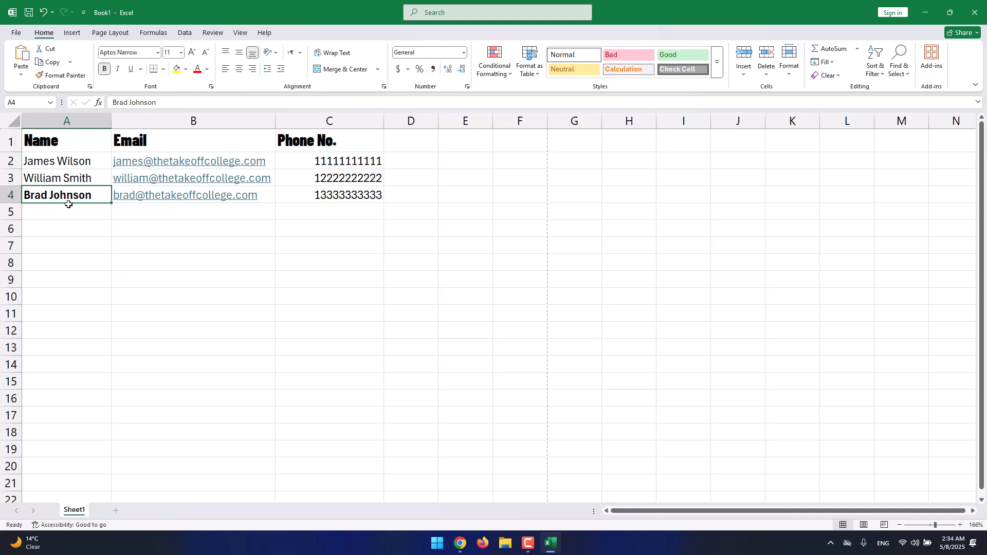
pyautogui.click(118, 70)
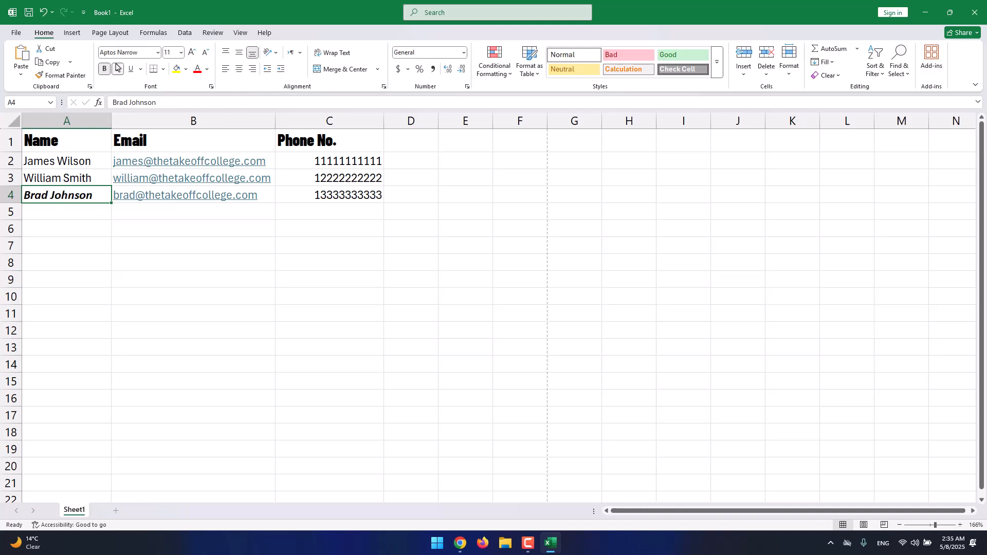
pyautogui.click(45, 181)
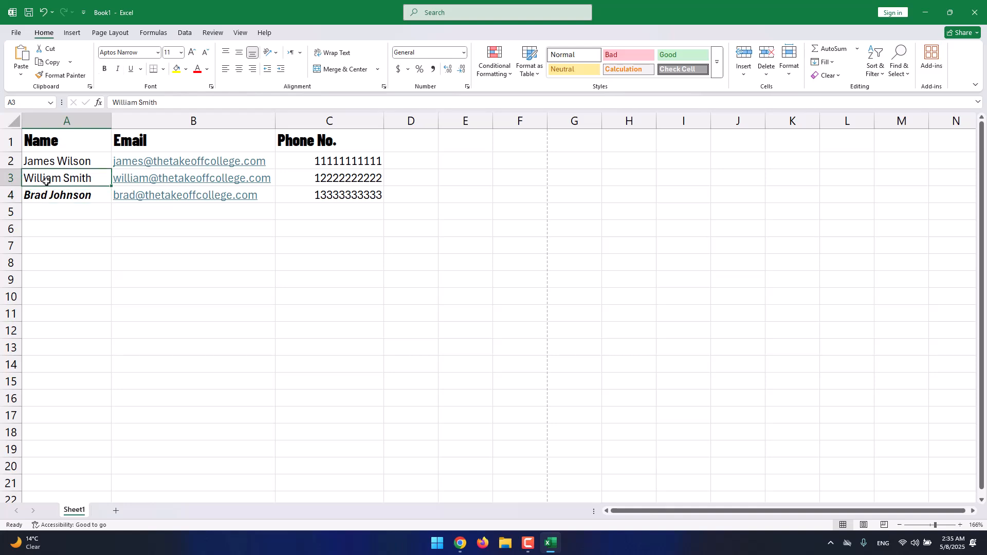
pyautogui.click(132, 72)
pyautogui.click(163, 70)
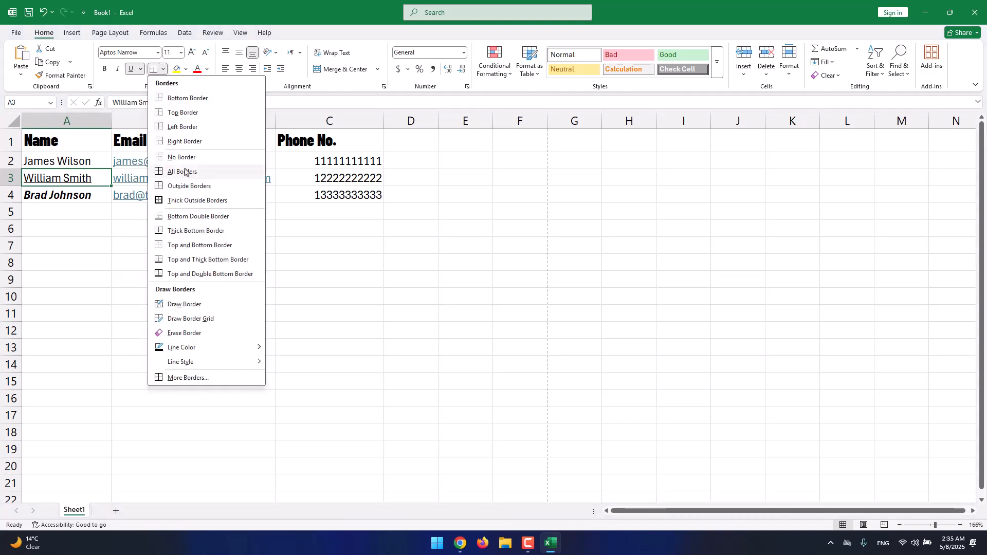
pyautogui.click(342, 217)
pyautogui.click(81, 248)
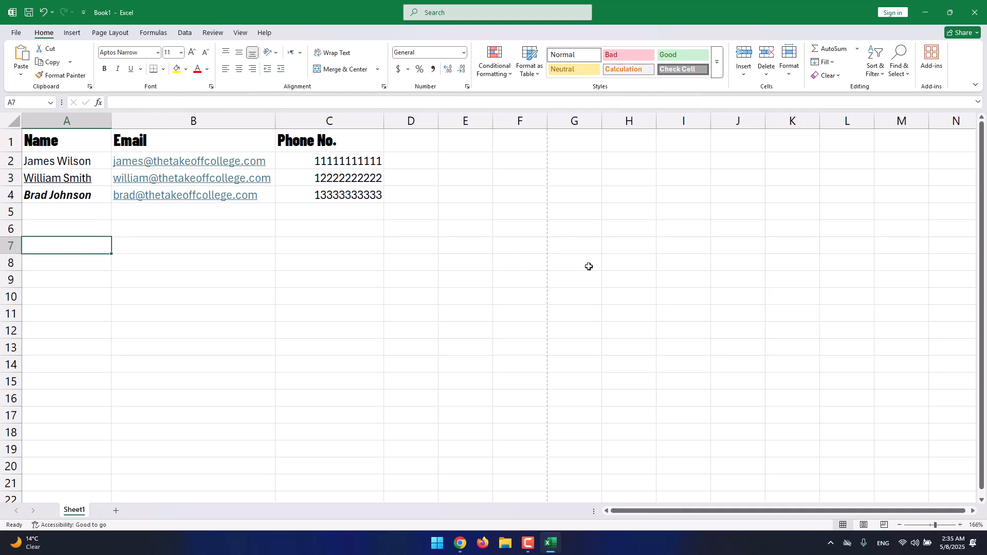
# Apply thick outside borders to the empty range G7:I10
pyautogui.moveTo(574, 243); pyautogui.dragTo(703, 291)
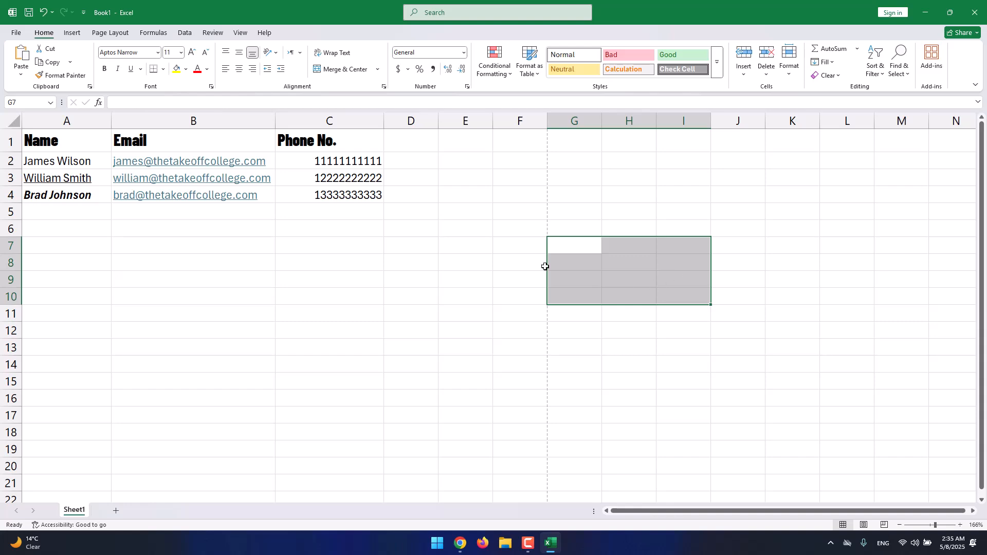
pyautogui.click(162, 72)
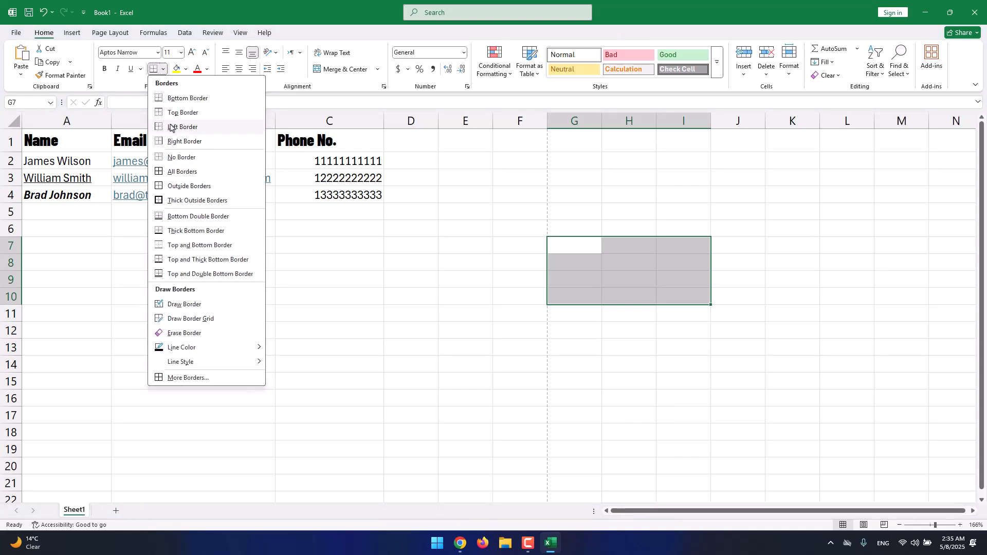
pyautogui.click(218, 201)
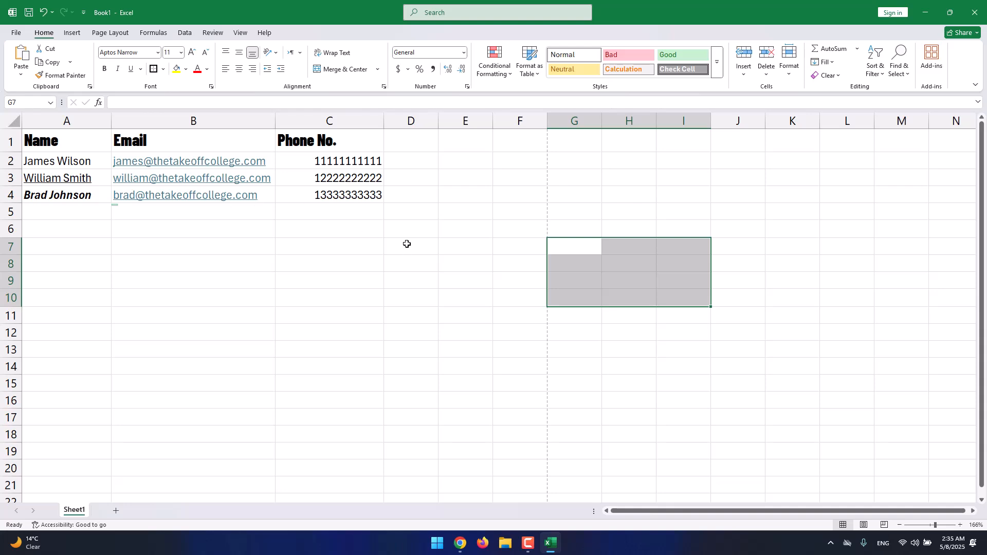
pyautogui.click(407, 244)
# Add a left border to cells I7:I10 within the outlined range
pyautogui.moveTo(573, 247); pyautogui.dragTo(694, 291)
pyautogui.moveTo(683, 249); pyautogui.dragTo(677, 293)
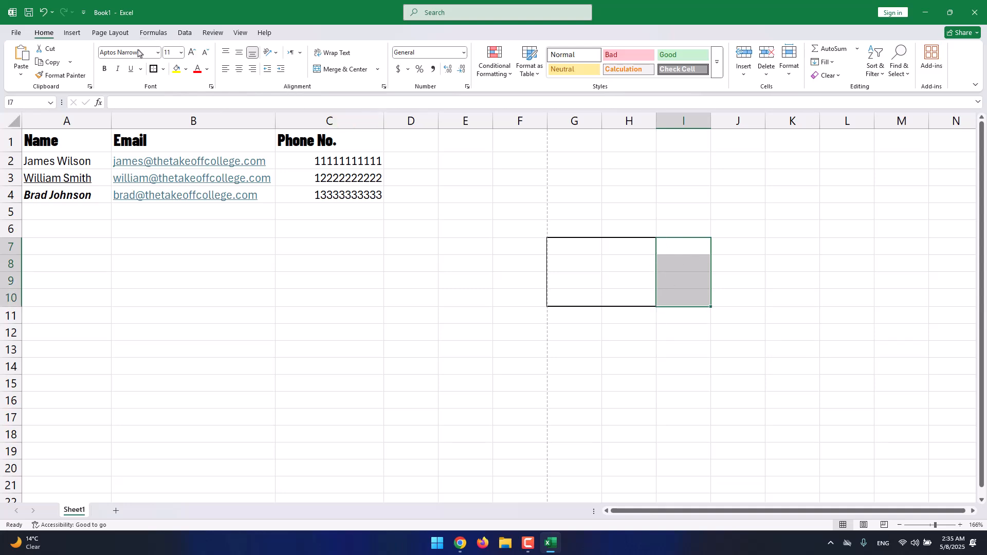
pyautogui.click(165, 70)
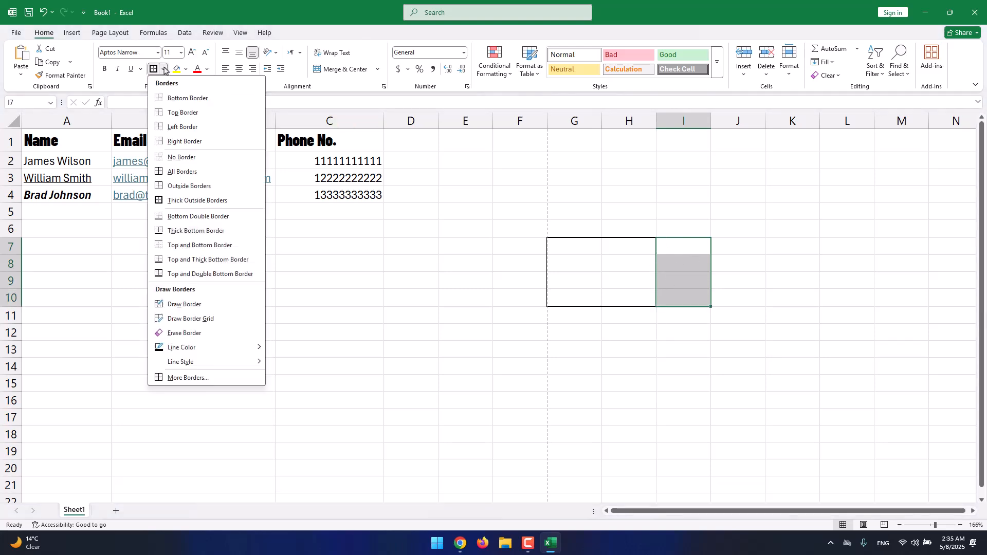
pyautogui.click(202, 128)
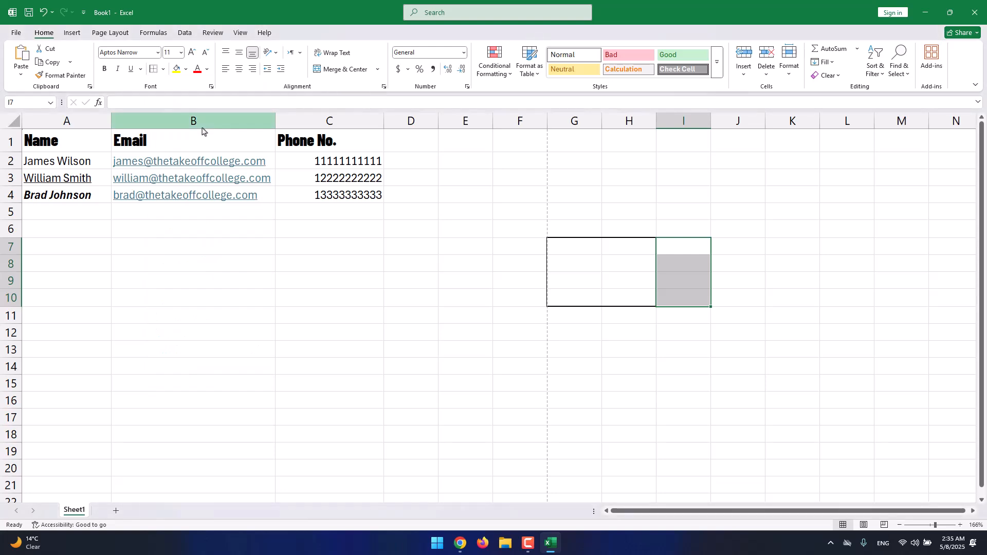
pyautogui.click(375, 269)
pyautogui.moveTo(631, 251); pyautogui.dragTo(624, 265)
pyautogui.click(586, 251)
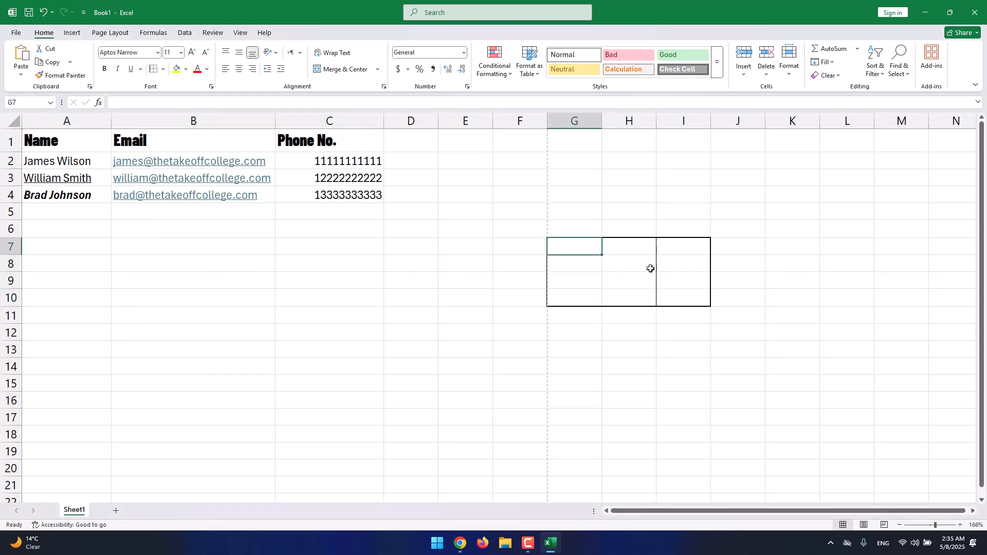
# Add a bottom border to cell I7
pyautogui.click(673, 247)
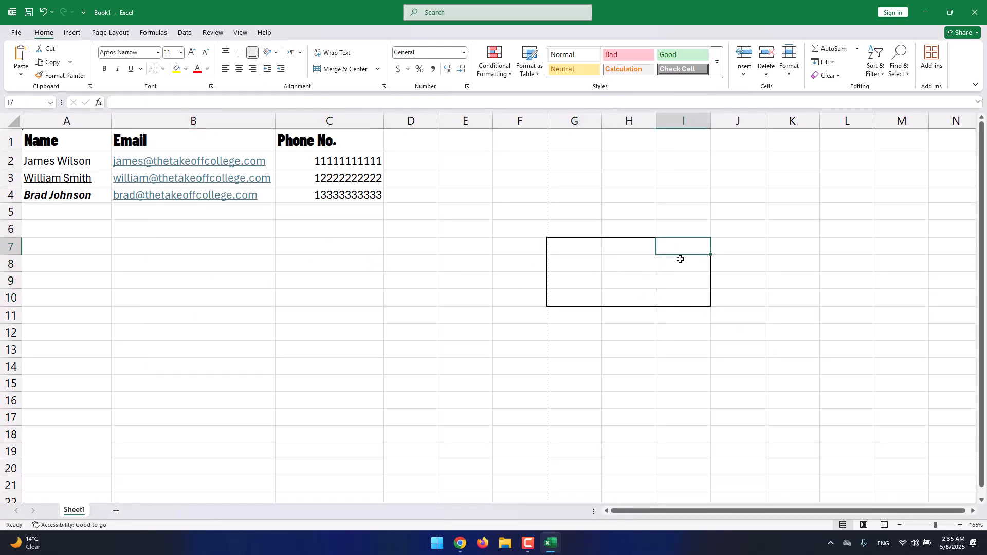
pyautogui.click(163, 69)
pyautogui.click(174, 109)
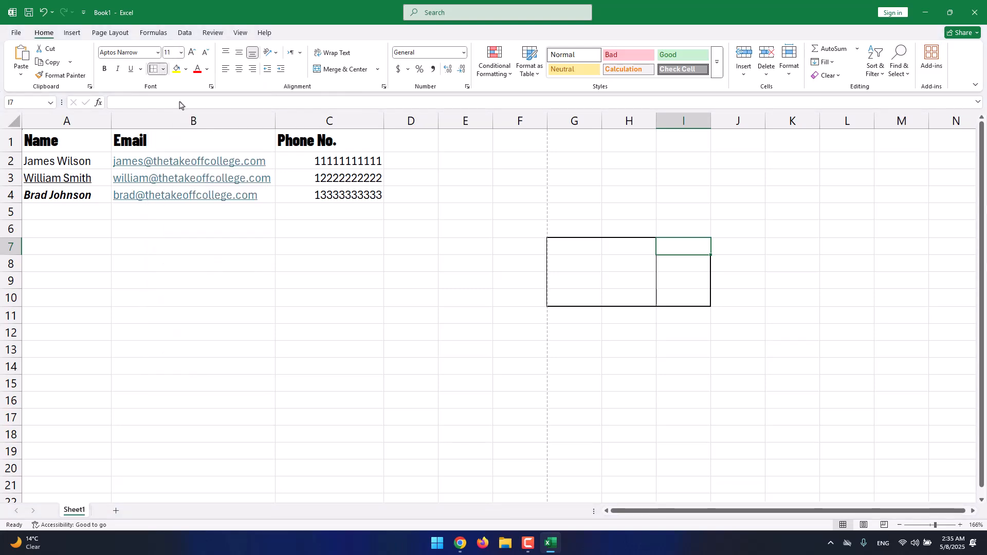
# Examine the border line styles, colors and presets in the Format Cells dialog for G7:I10
pyautogui.moveTo(683, 244); pyautogui.dragTo(550, 295)
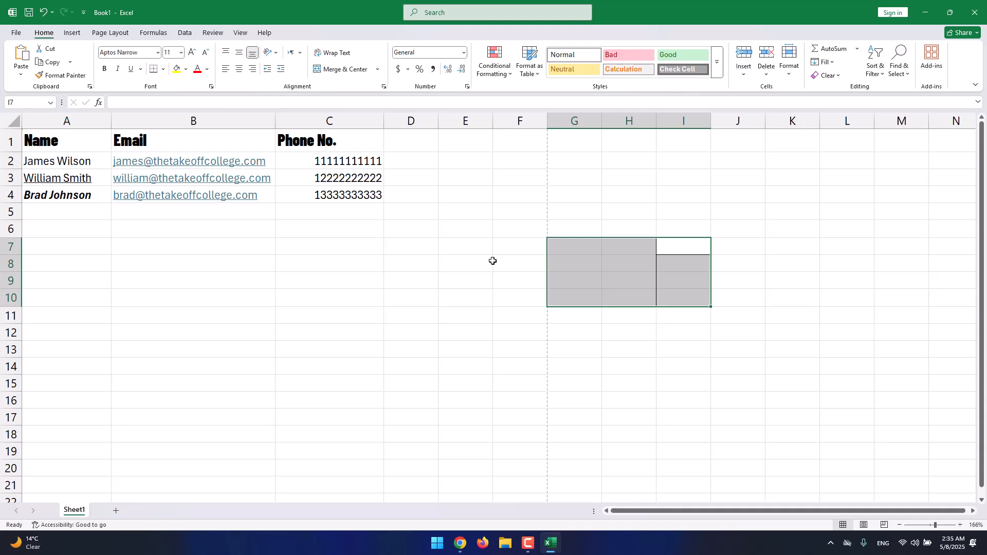
pyautogui.click(163, 69)
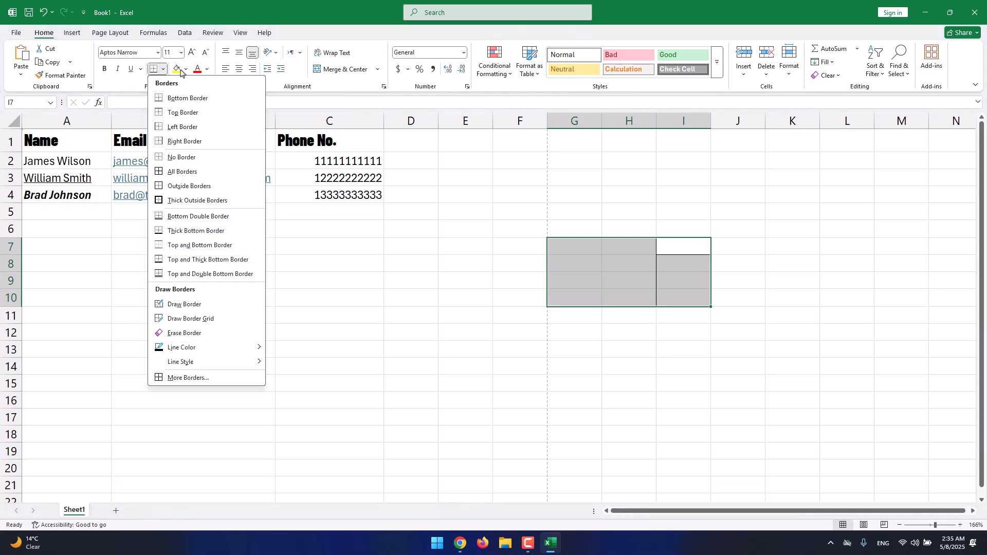
pyautogui.click(208, 378)
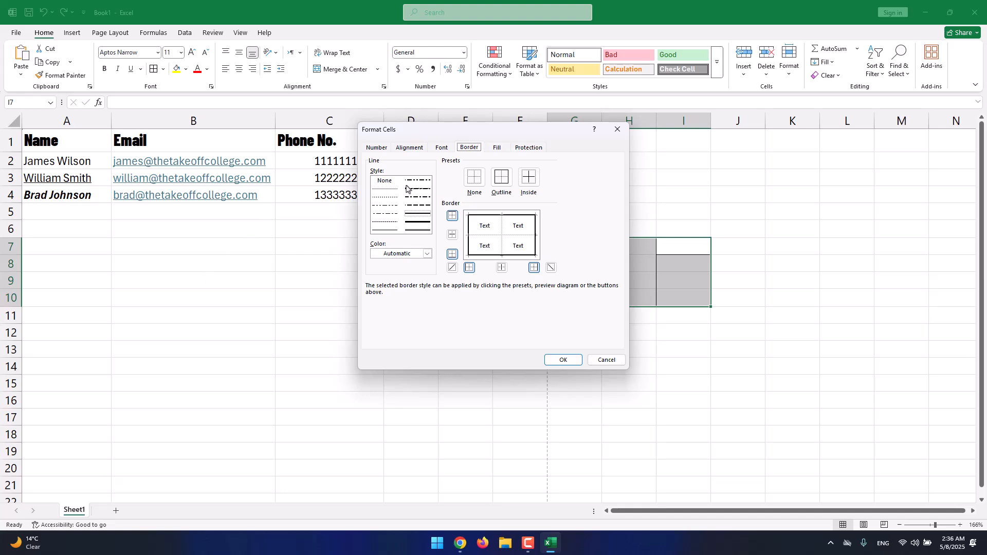
pyautogui.click(601, 360)
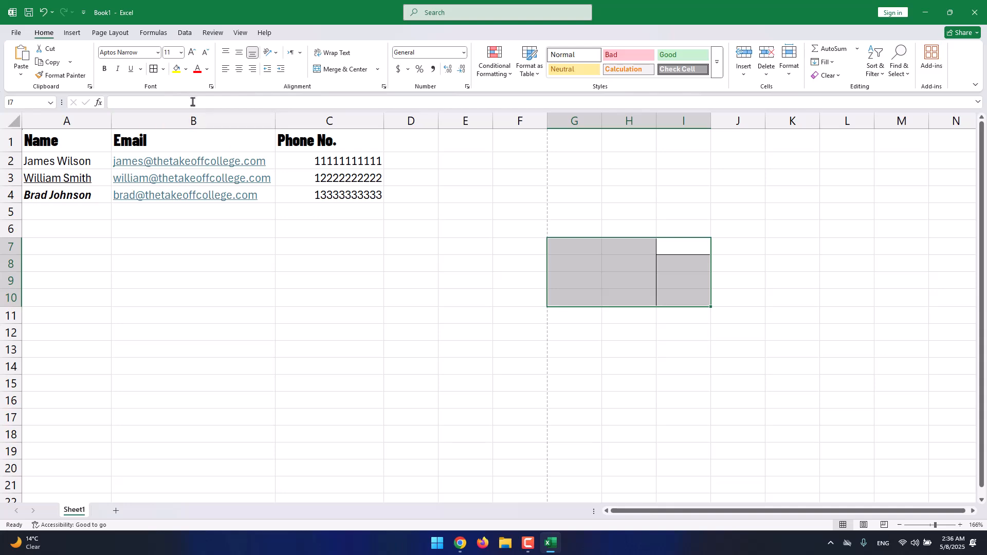
# Draw a border around C10:E13 with dividing lines below row 10 and before column E, and extend the row 10 outline to F10
pyautogui.click(163, 69)
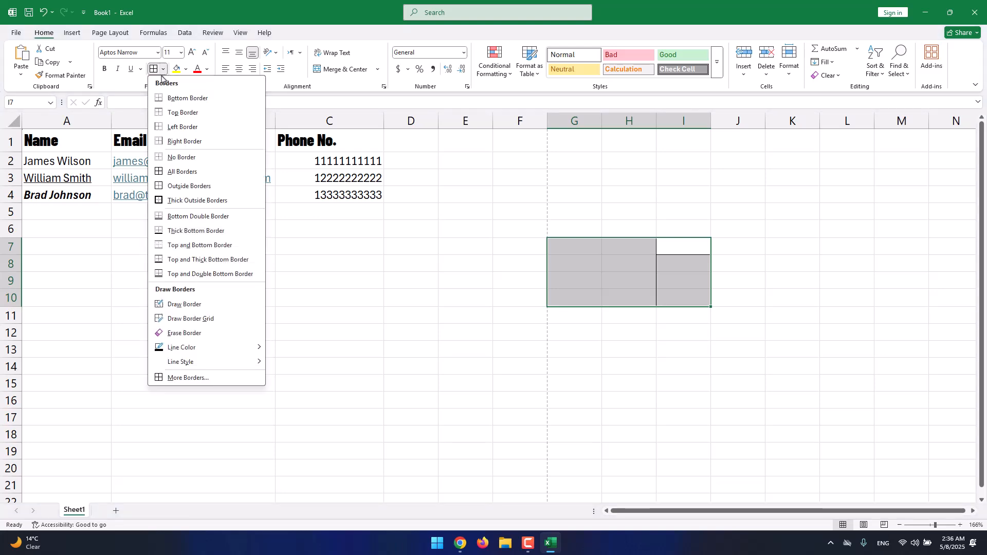
pyautogui.click(214, 307)
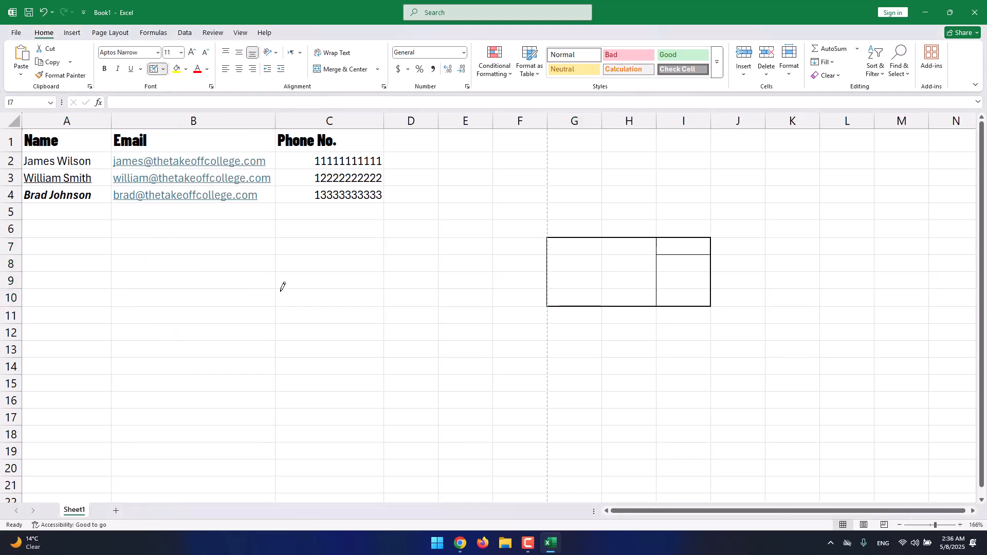
pyautogui.moveTo(296, 287)
pyautogui.mouseDown()
pyautogui.moveTo(458, 287)
pyautogui.moveTo(458, 357)
pyautogui.moveTo(433, 320)
pyautogui.moveTo(326, 302)
pyautogui.moveTo(210, 313)
pyautogui.moveTo(318, 345)
pyautogui.moveTo(351, 316)
pyautogui.moveTo(545, 356)
pyautogui.moveTo(373, 282)
pyautogui.moveTo(218, 234)
pyautogui.moveTo(518, 382)
pyautogui.moveTo(511, 362)
pyautogui.moveTo(468, 340)
pyautogui.mouseUp()
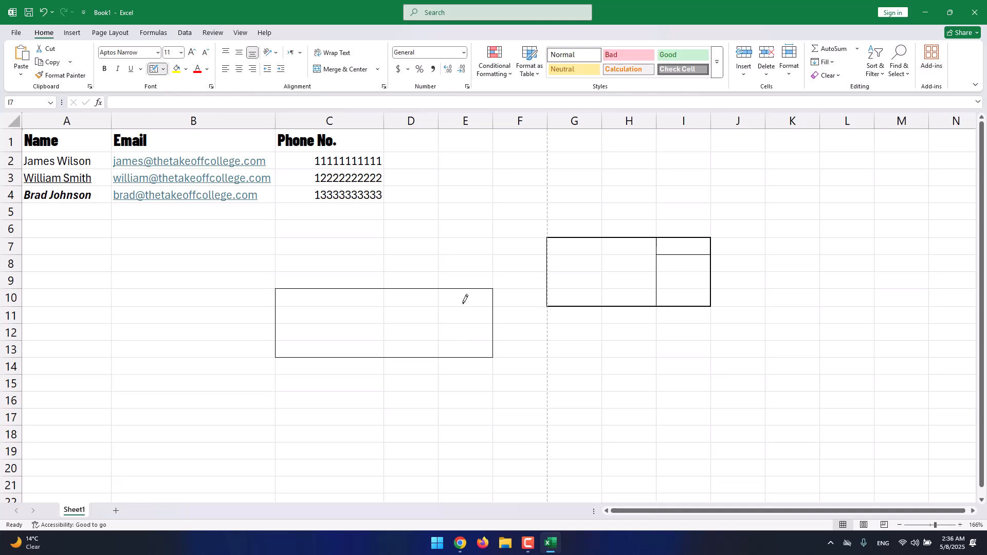
pyautogui.moveTo(464, 304); pyautogui.dragTo(332, 304)
pyautogui.moveTo(443, 288); pyautogui.dragTo(440, 347)
pyautogui.moveTo(442, 295)
pyautogui.mouseDown()
pyautogui.moveTo(485, 283)
pyautogui.moveTo(472, 302)
pyautogui.mouseUp()
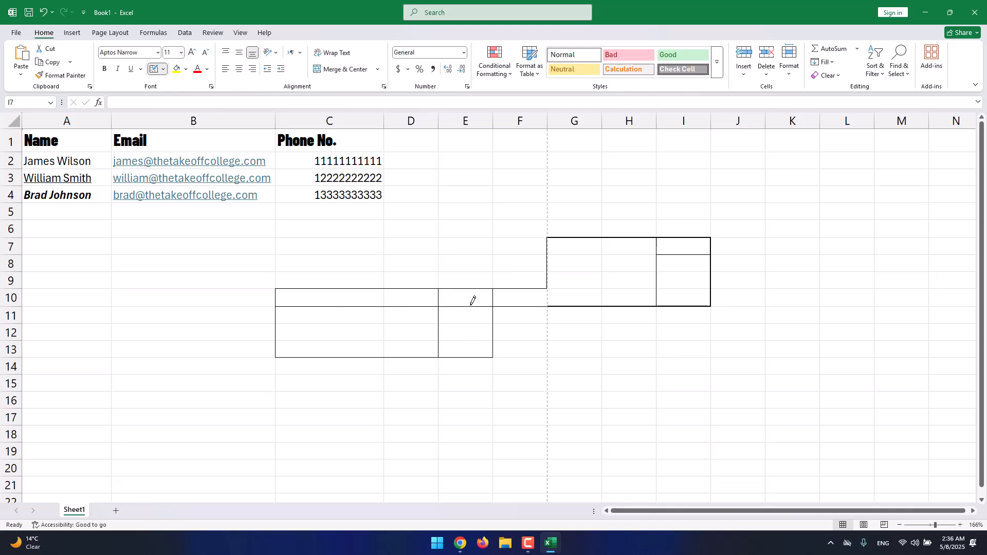
# Draw a border grid over the range G12:J17
pyautogui.click(163, 69)
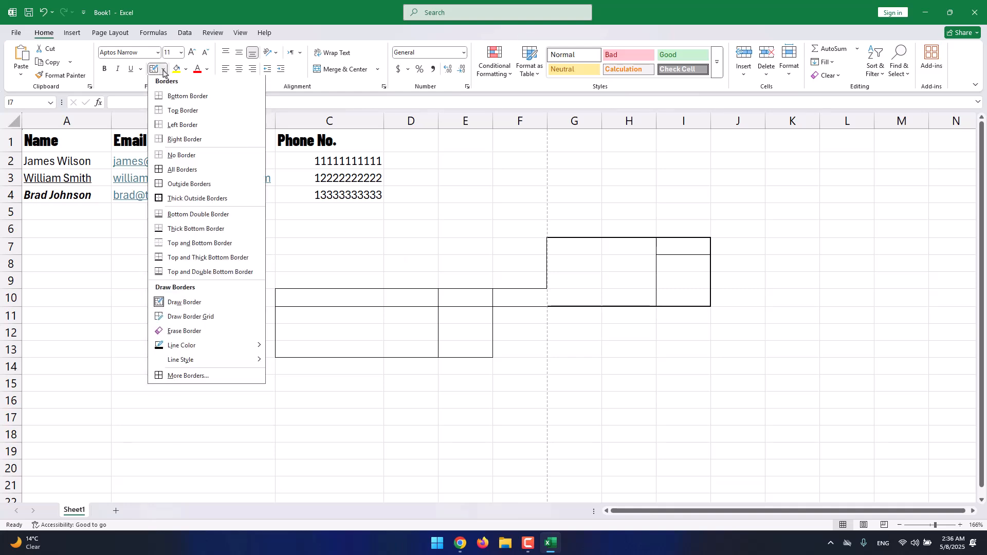
pyautogui.click(201, 319)
pyautogui.moveTo(589, 417)
pyautogui.mouseDown()
pyautogui.moveTo(527, 377)
pyautogui.moveTo(739, 370)
pyautogui.moveTo(752, 306)
pyautogui.moveTo(693, 391)
pyautogui.moveTo(717, 353)
pyautogui.moveTo(765, 323)
pyautogui.moveTo(721, 361)
pyautogui.moveTo(727, 326)
pyautogui.mouseUp()
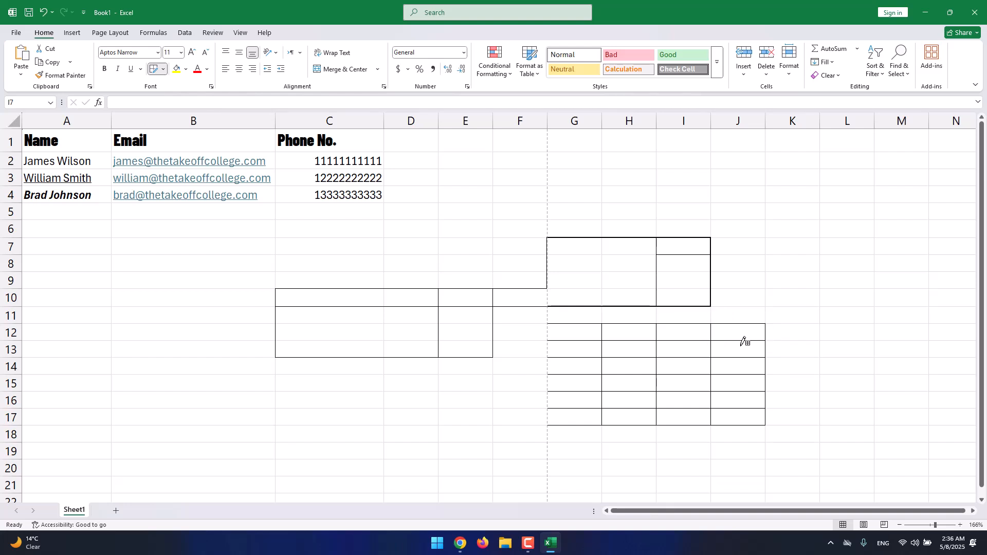
# Erase all the drawn borders below the contact table with the Erase Border tool
pyautogui.click(162, 72)
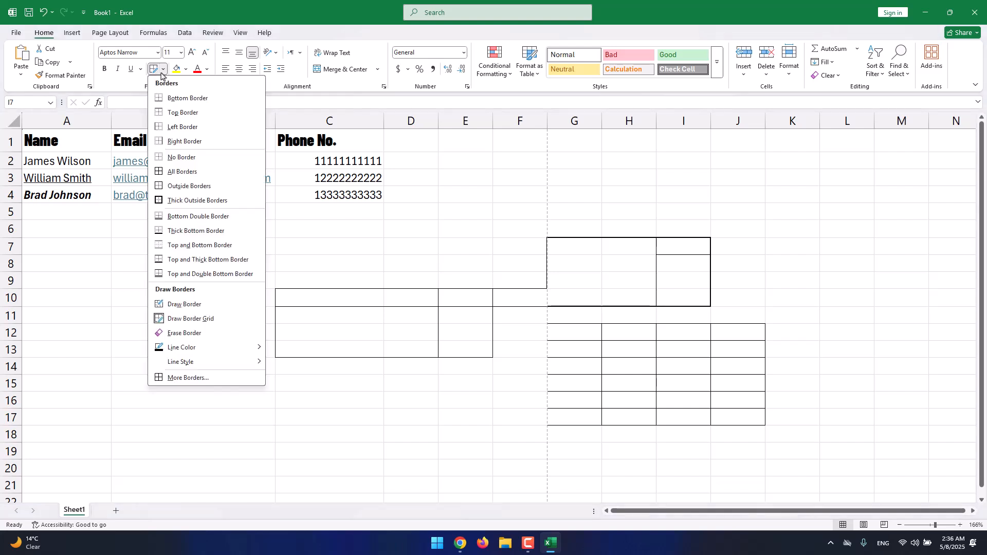
pyautogui.click(198, 333)
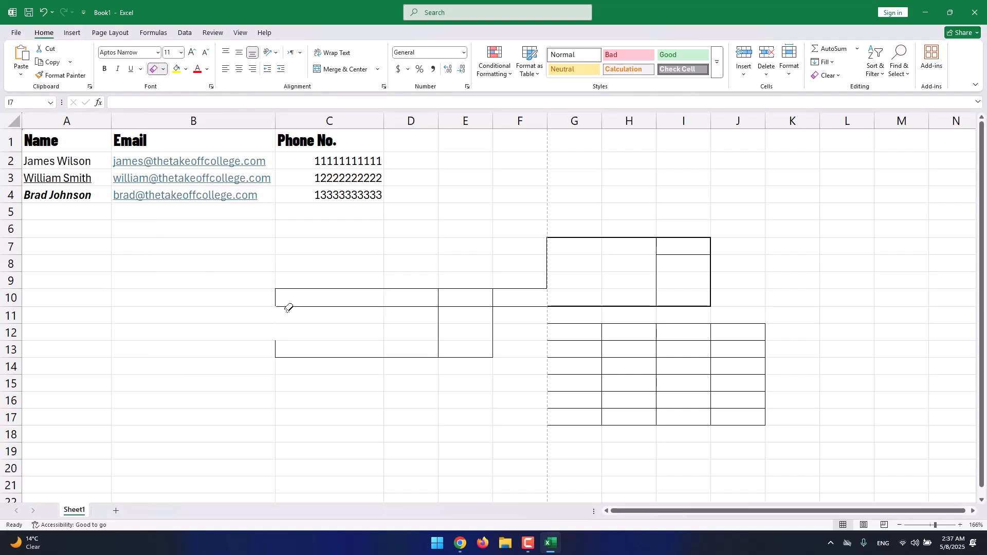
pyautogui.moveTo(276, 307)
pyautogui.mouseDown()
pyautogui.moveTo(306, 292)
pyautogui.moveTo(257, 322)
pyautogui.moveTo(312, 386)
pyautogui.mouseUp()
pyautogui.moveTo(404, 310)
pyautogui.mouseDown()
pyautogui.moveTo(456, 342)
pyautogui.moveTo(472, 293)
pyautogui.moveTo(600, 286)
pyautogui.moveTo(749, 443)
pyautogui.mouseUp()
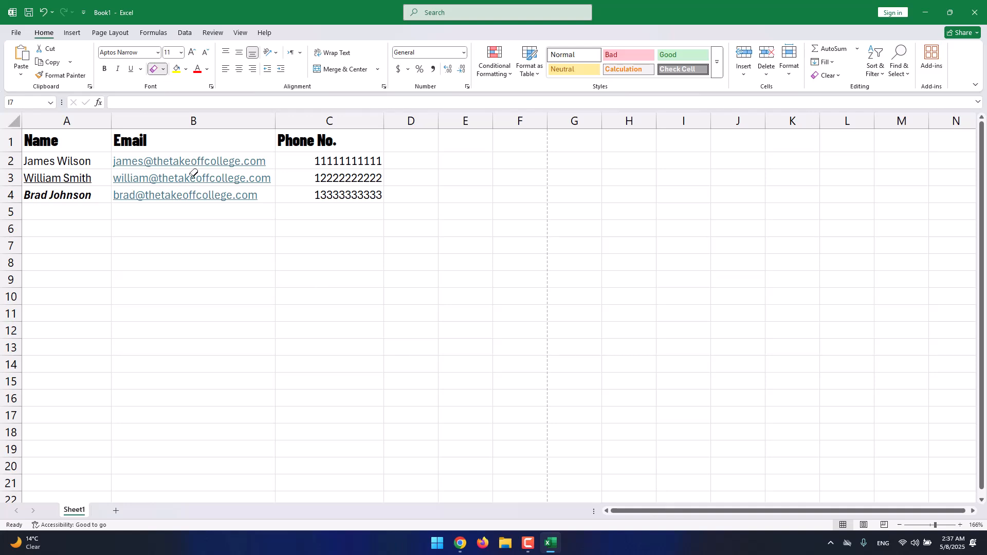
pyautogui.click(163, 69)
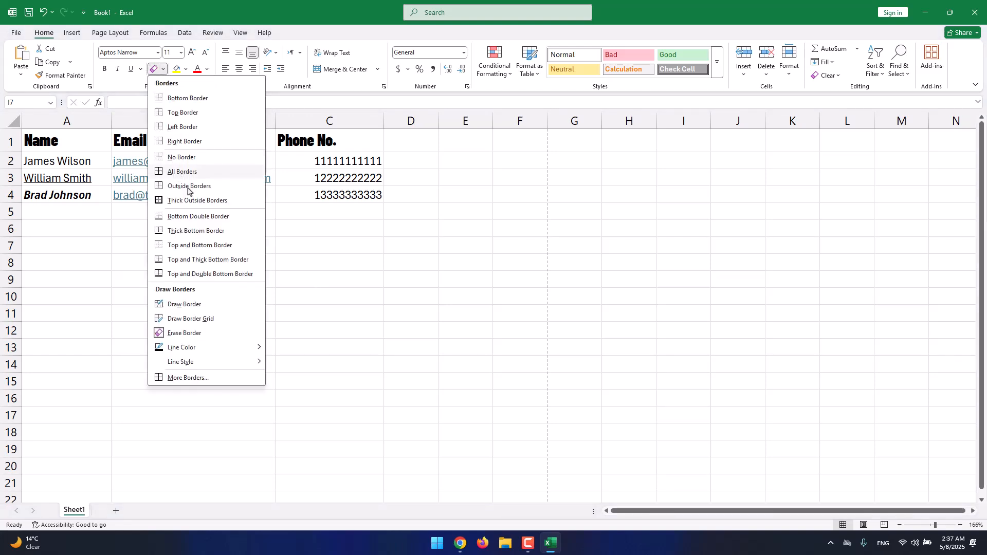
pyautogui.moveTo(221, 350)
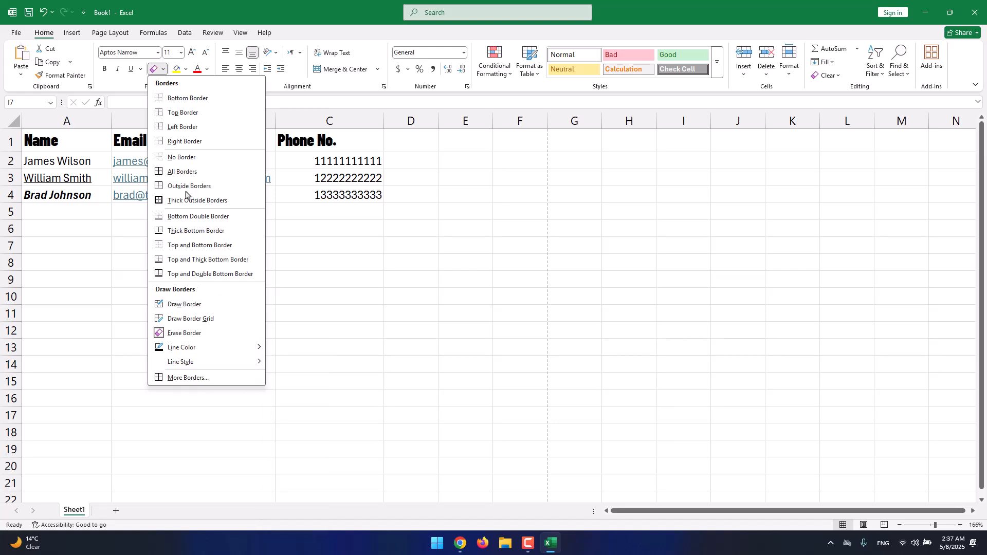
pyautogui.click(185, 70)
pyautogui.click(185, 70)
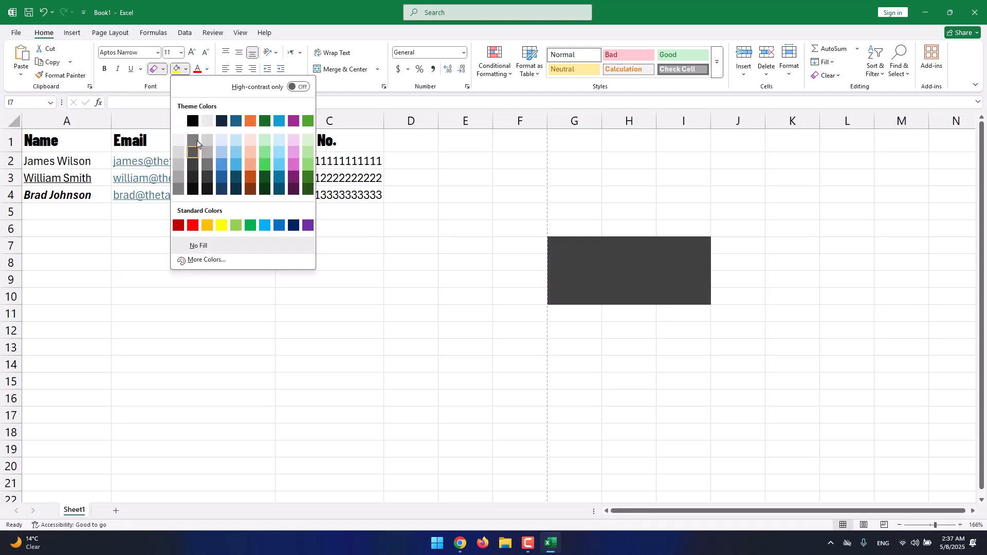
pyautogui.click(130, 205)
pyautogui.click(107, 250)
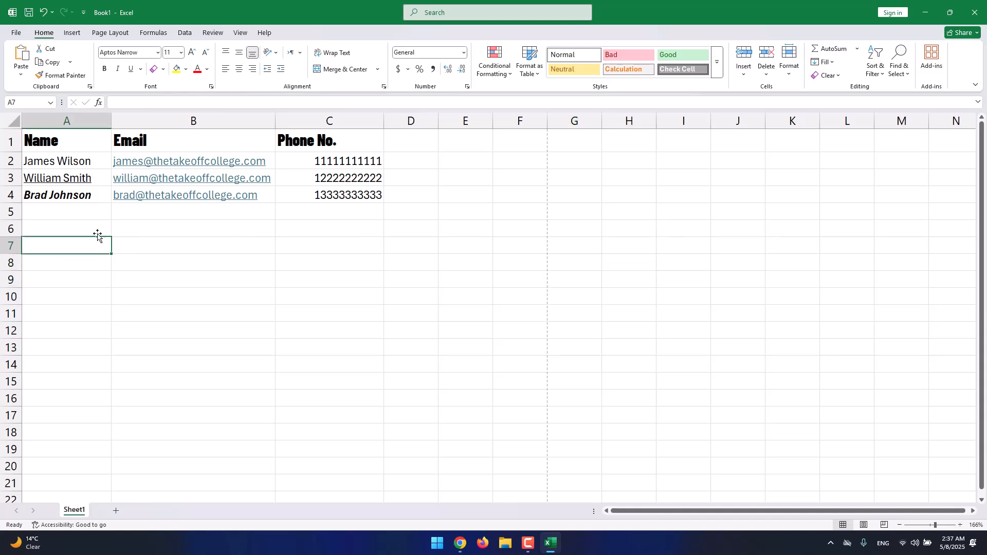
# Fill cell A4 with light gray from the theme colors
pyautogui.click(73, 198)
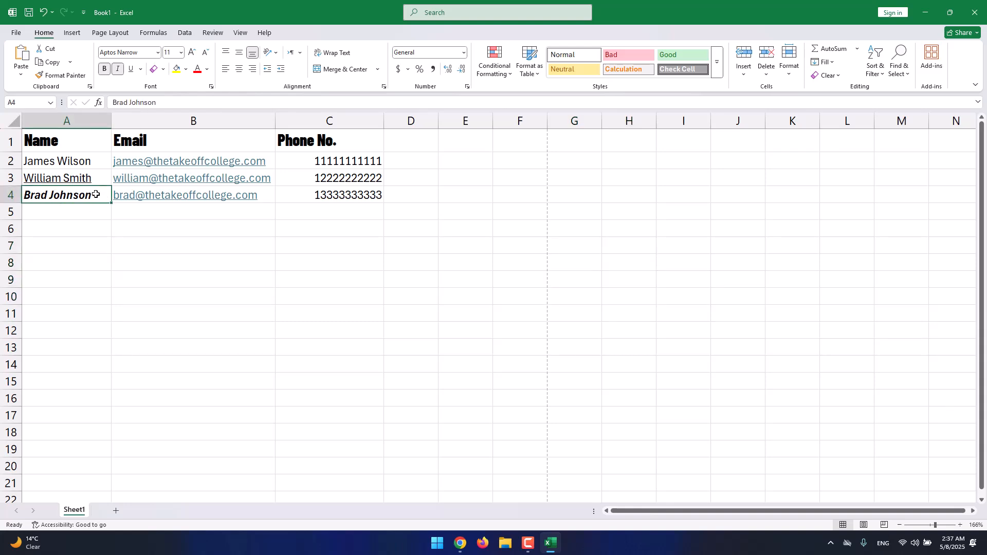
pyautogui.click(178, 70)
pyautogui.click(185, 70)
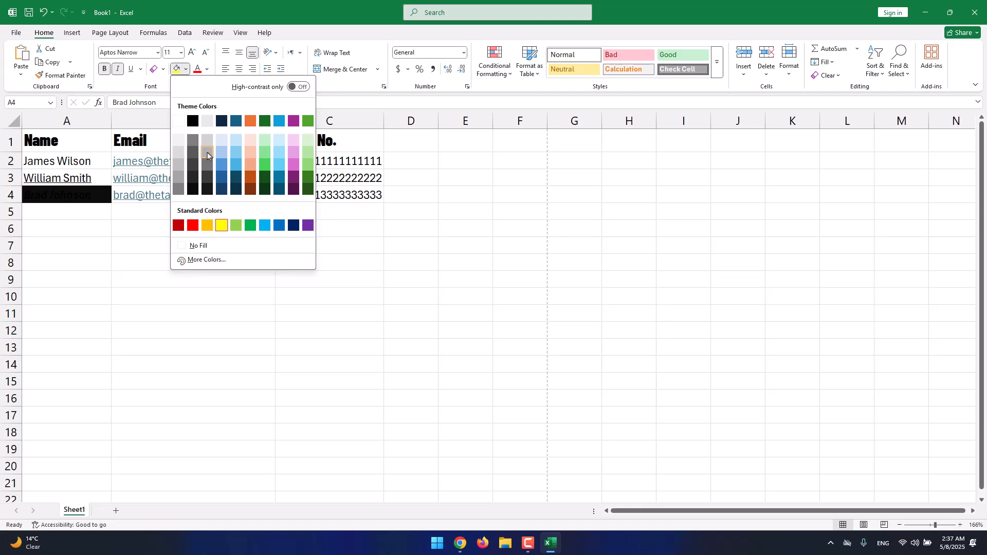
pyautogui.click(209, 125)
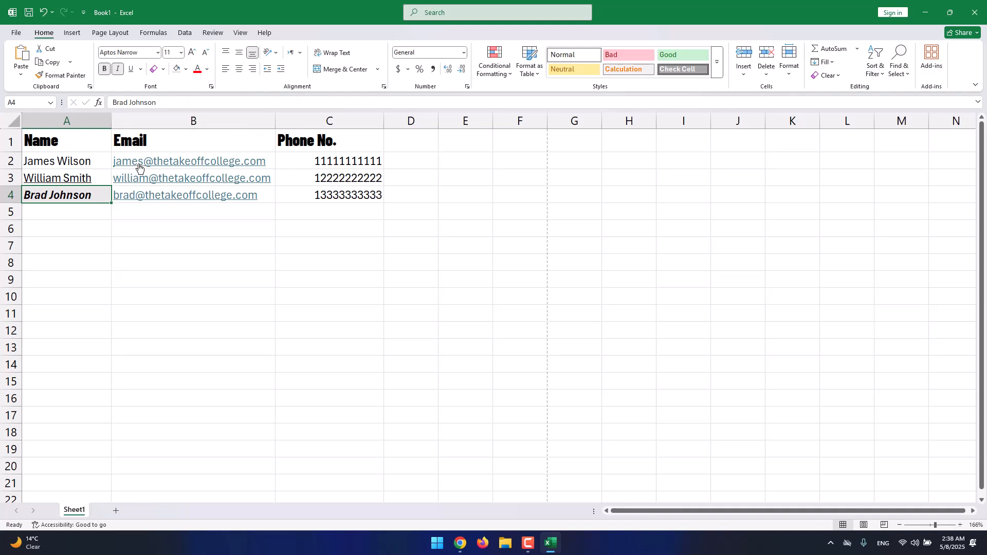
# Change the font color of the name in cell A2 to dark purple from the theme colors
pyautogui.click(56, 163)
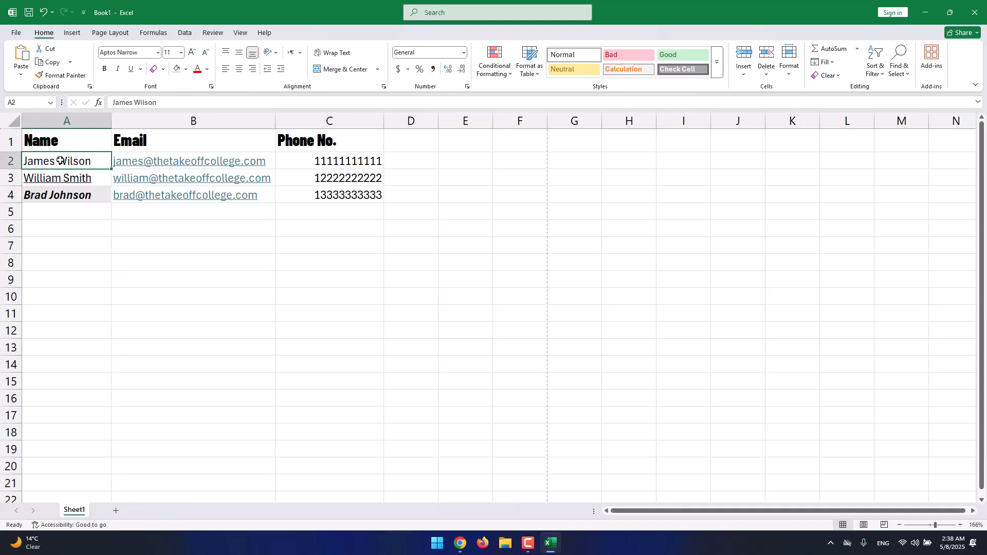
pyautogui.click(207, 69)
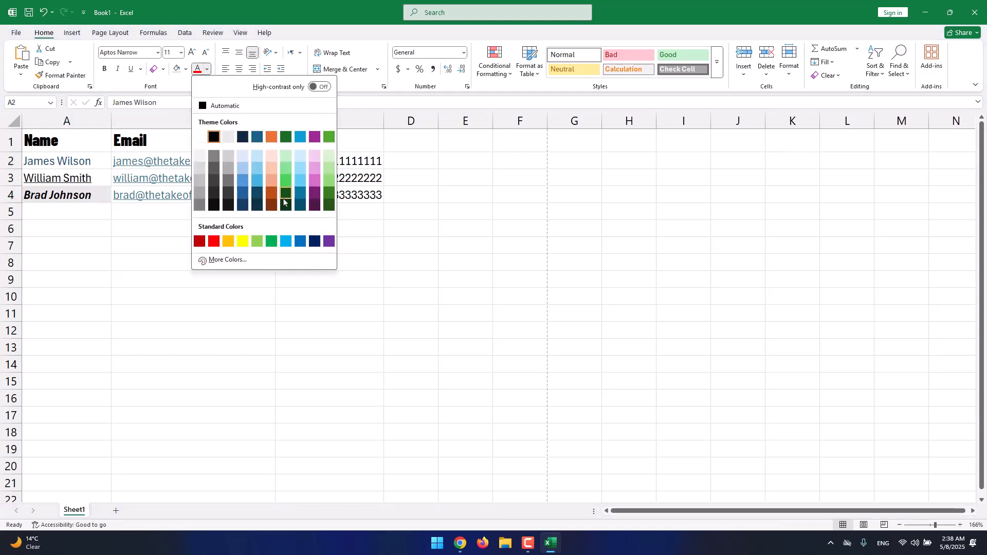
pyautogui.click(314, 194)
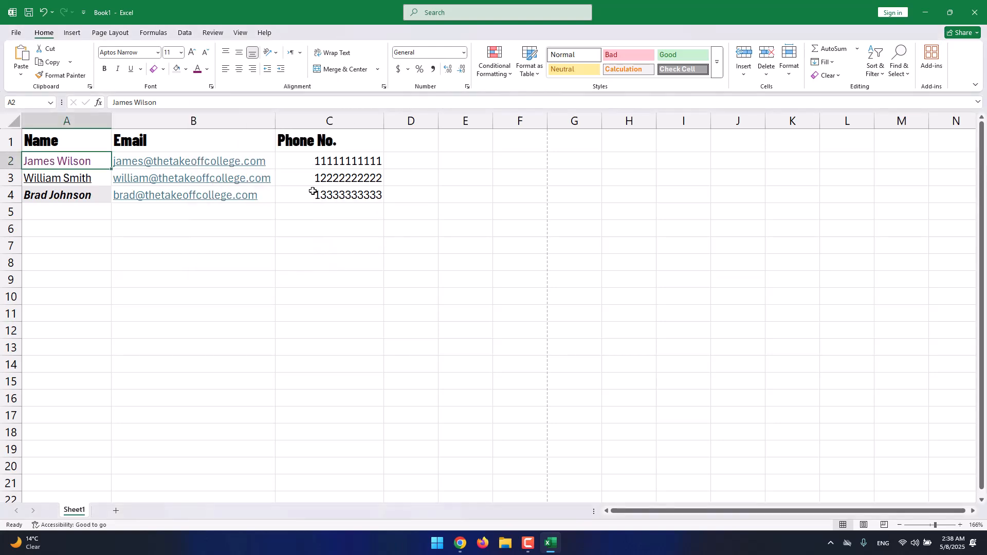